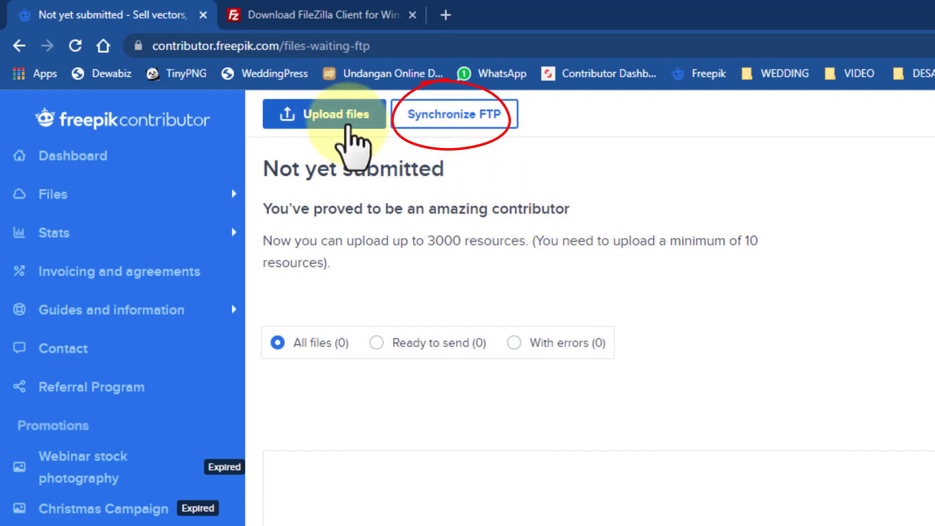
- Open Freepik's upload requirements, and switch to FileZilla to view the successful, failed and queued transfer lists
click(347, 119)
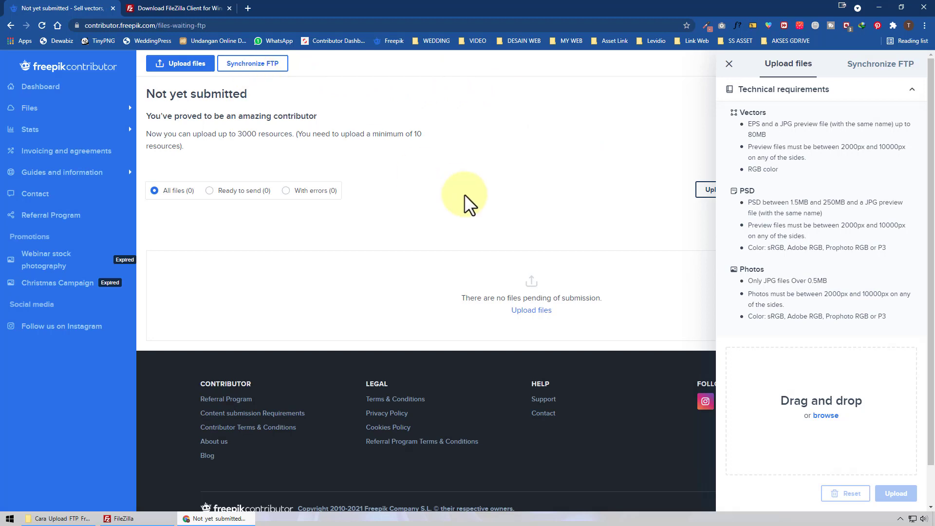
click(111, 519)
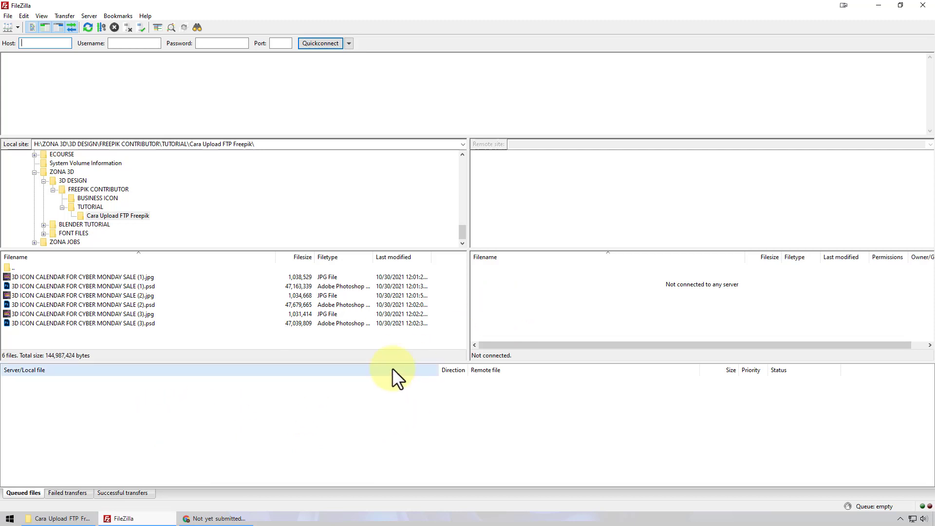
click(145, 495)
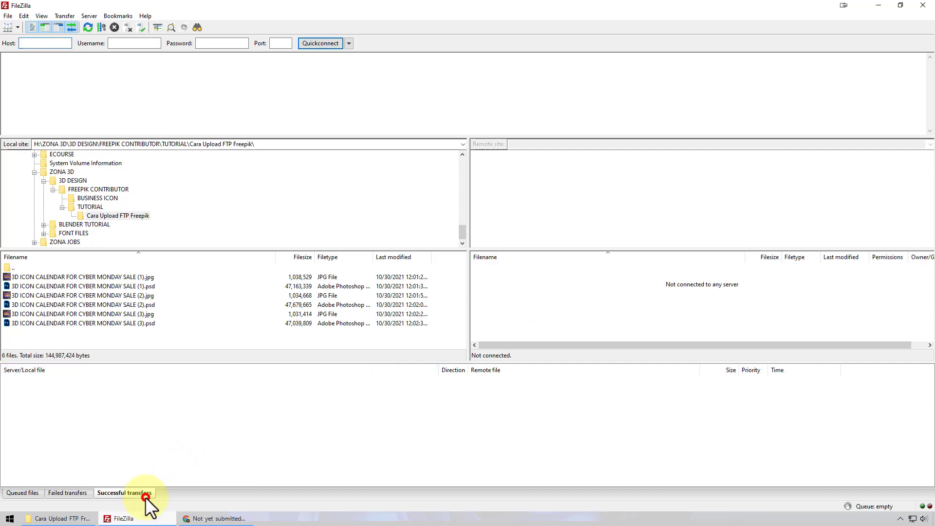
click(72, 494)
click(24, 497)
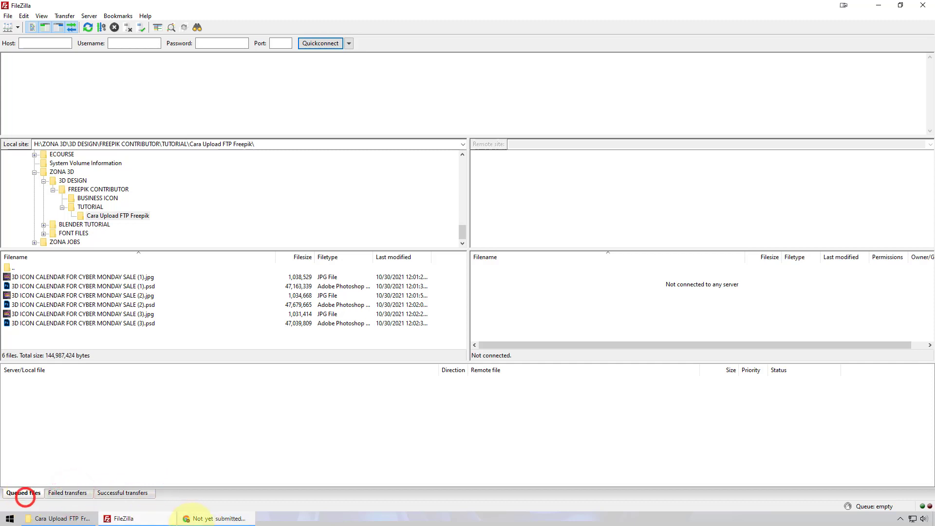
- Switch to the browser, view and close Freepik's FTP synchronization details, and show the FileZilla Client download page
click(215, 521)
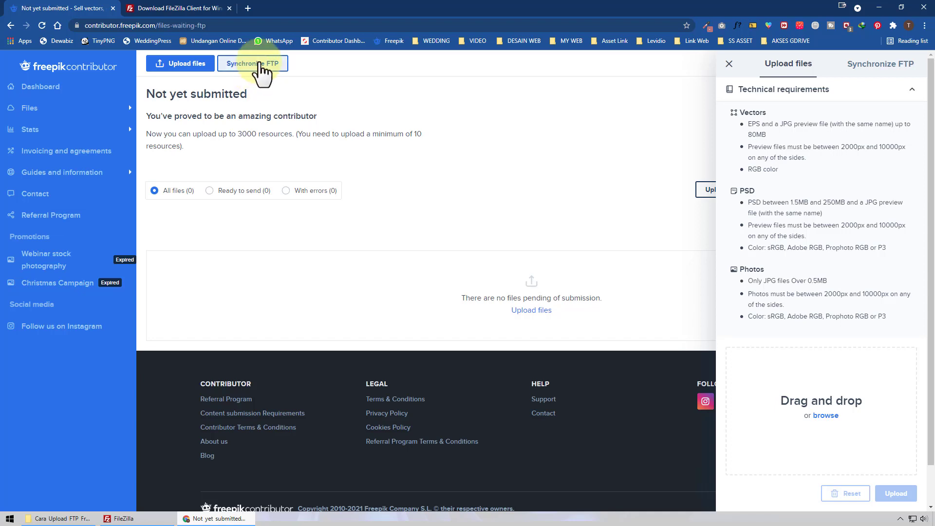
click(255, 68)
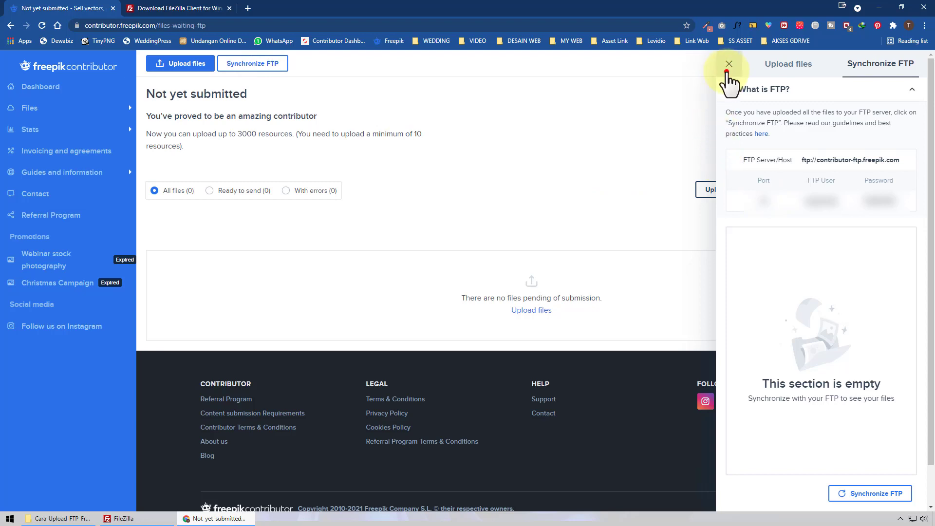
click(728, 67)
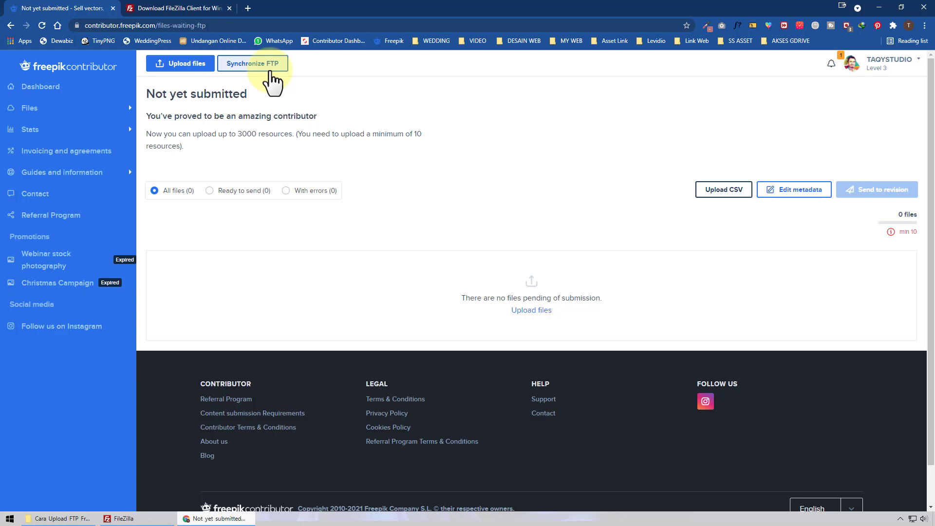
click(208, 7)
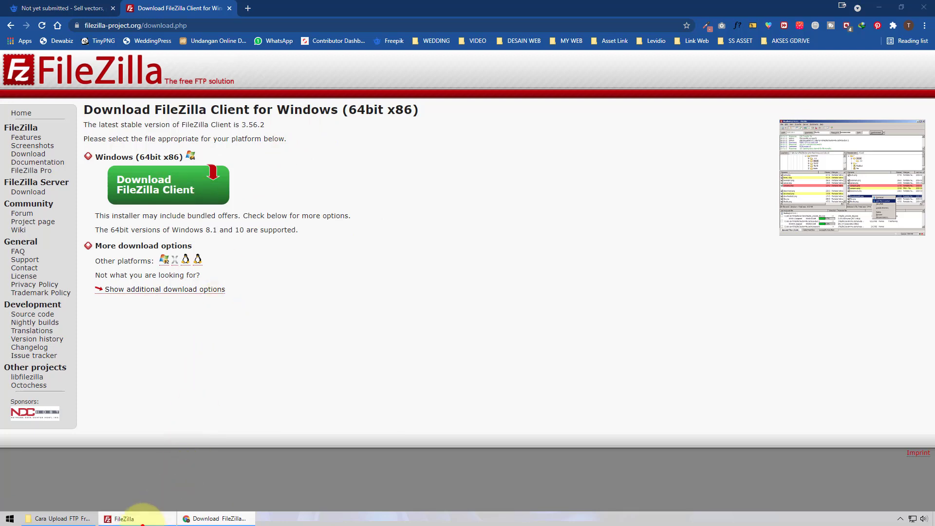
- Switch to FileZilla and browse the local TUTORIAL folder and its Cara Upload FTP Freepik subfolder
click(128, 518)
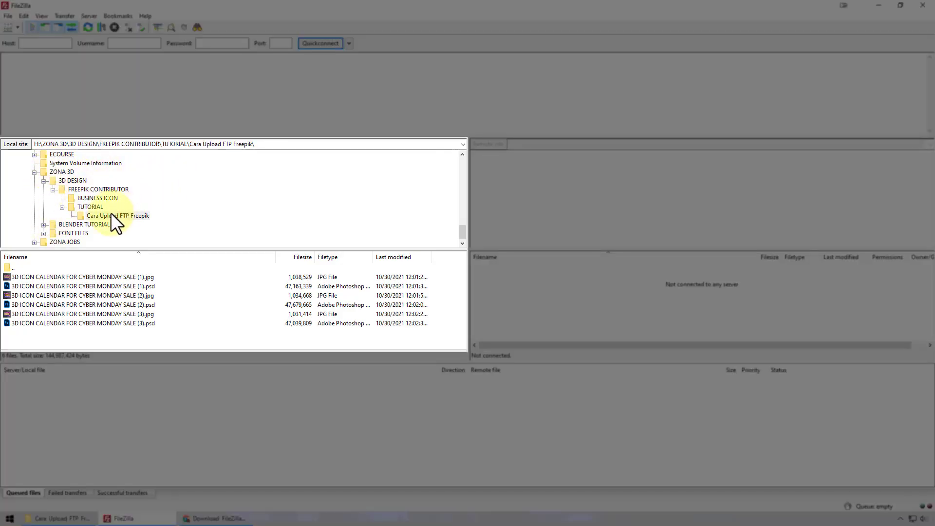
click(97, 205)
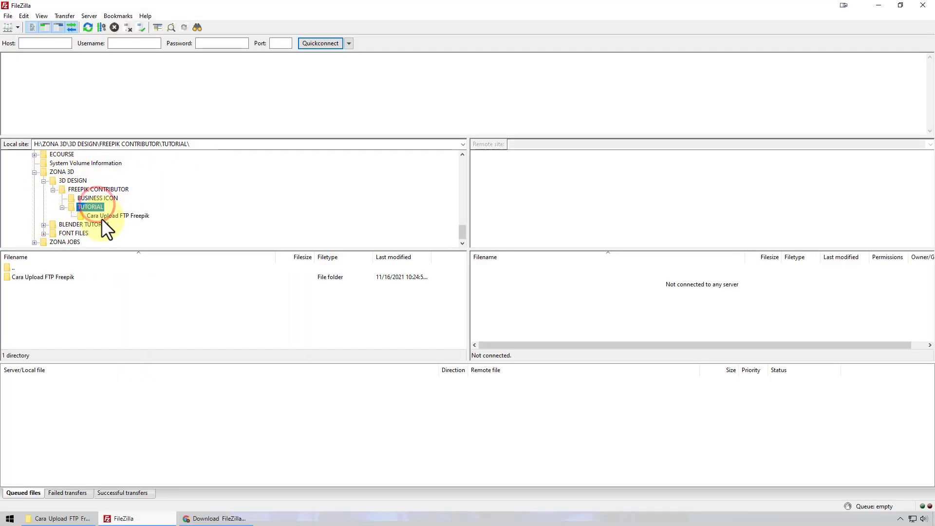
click(102, 218)
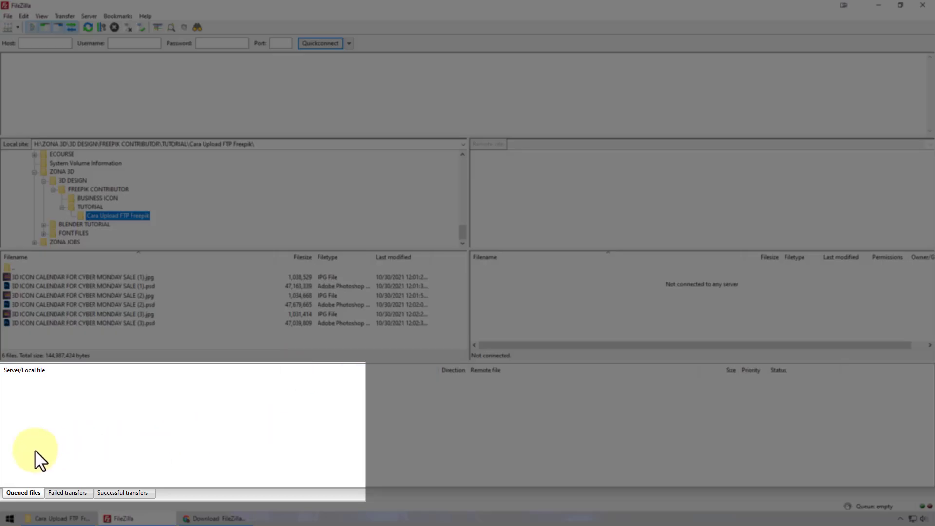
- Review the failed and successful transfer lists and return to the queued files list
click(67, 493)
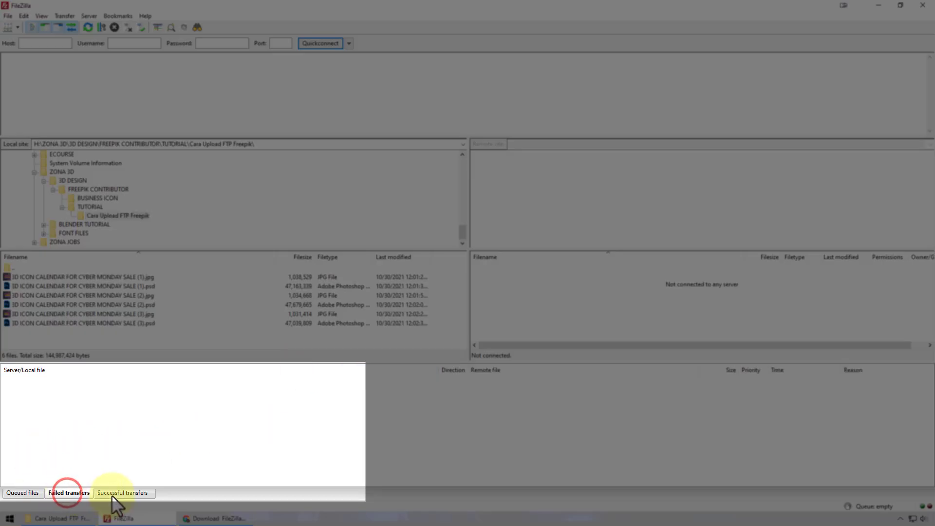
click(112, 493)
click(78, 493)
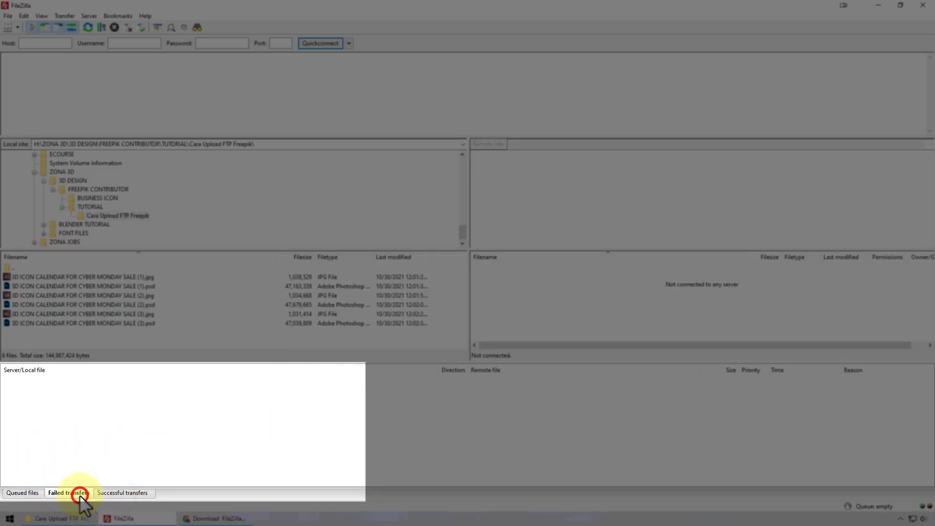
click(137, 495)
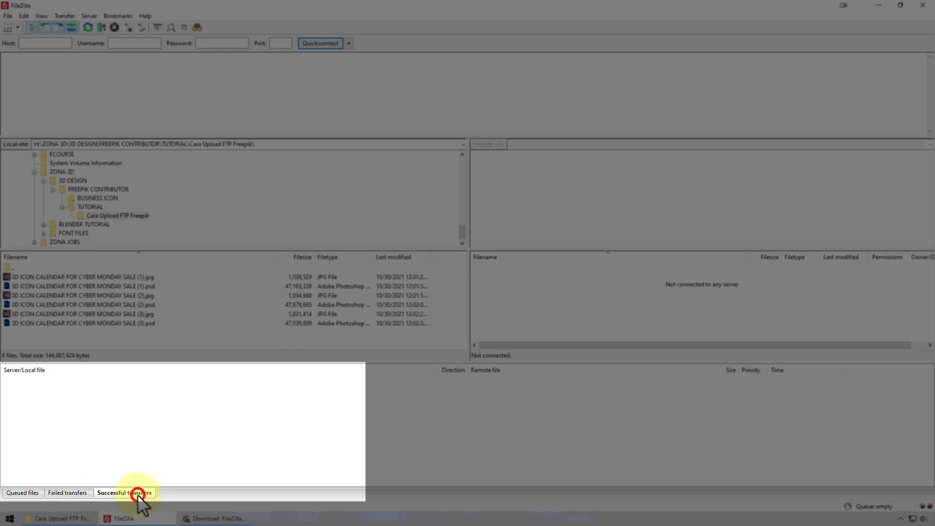
click(35, 493)
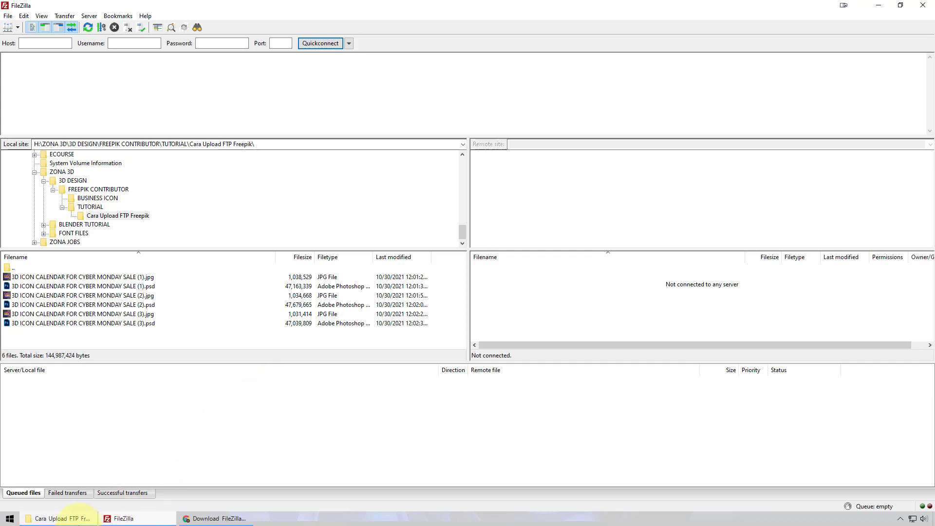
- Switch to File Explorer, select all PSD and JPG files in the Cara Upload FTP Freepik folder, and clear the selection
click(78, 518)
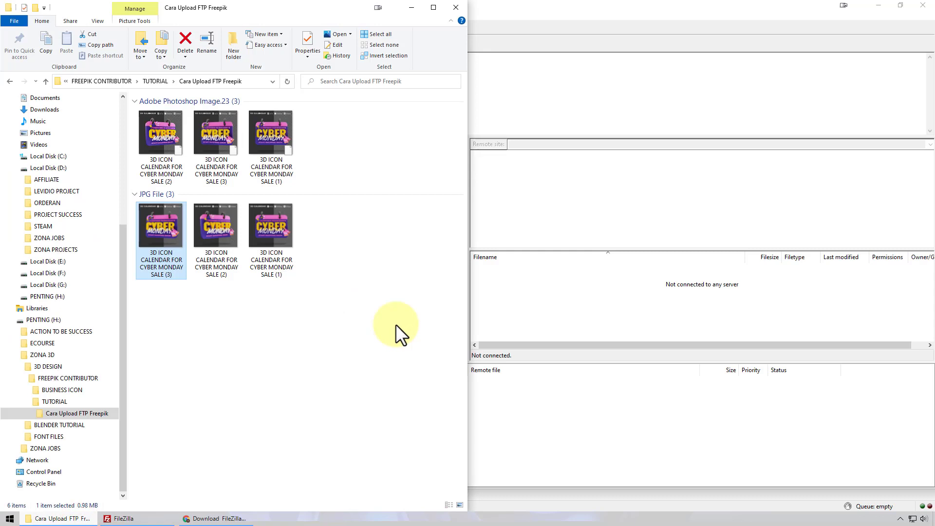
drag(146, 336, 287, 180)
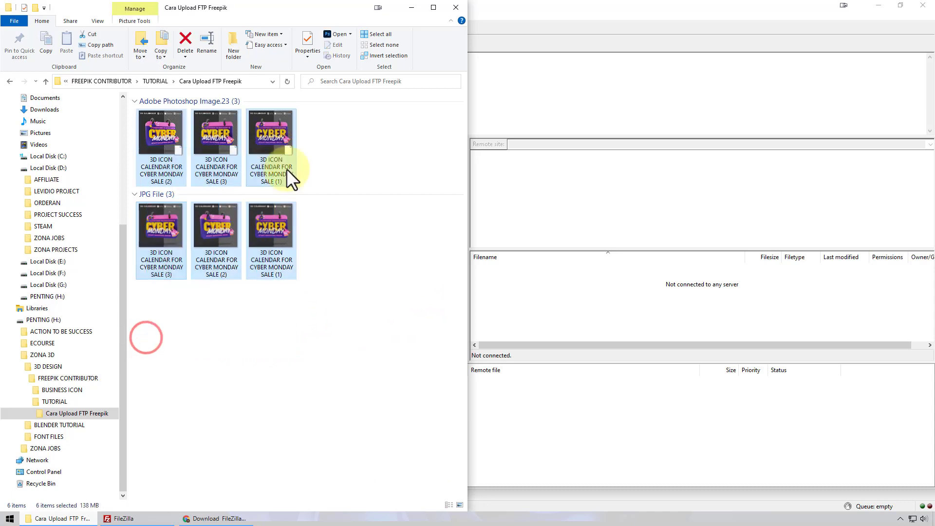
click(278, 354)
- Examine the title, subject and tags in the properties of the JPG 3D ICON CALENDAR FOR CYBER MONDAY SALE (3), and close without saving
click(165, 269)
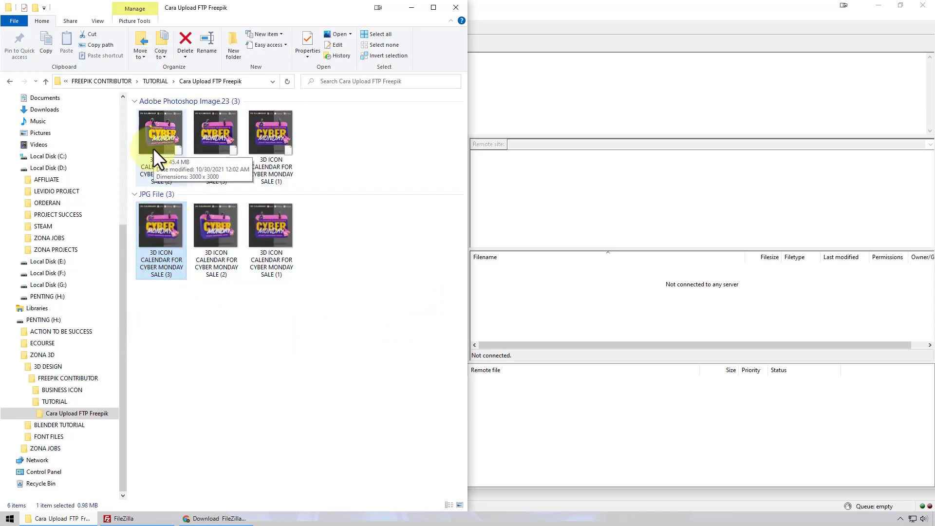
right_click(167, 247)
click(208, 507)
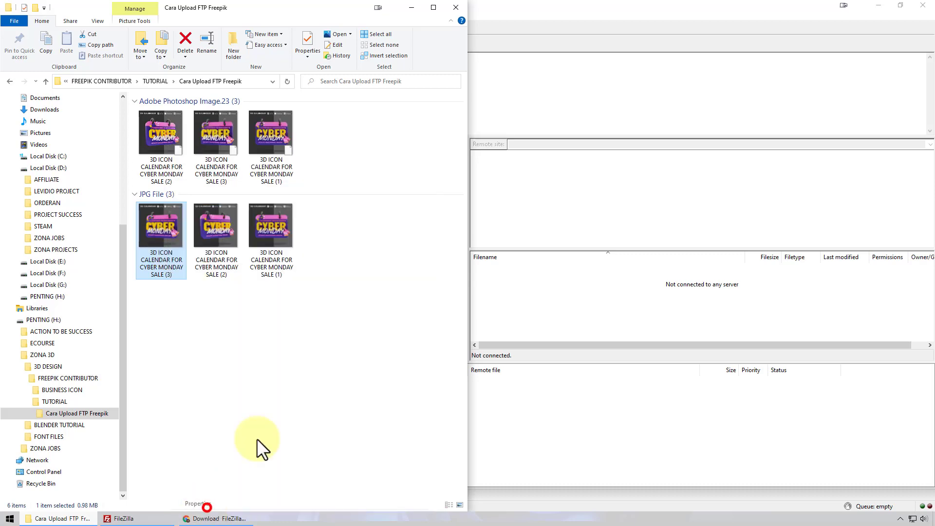
click(231, 269)
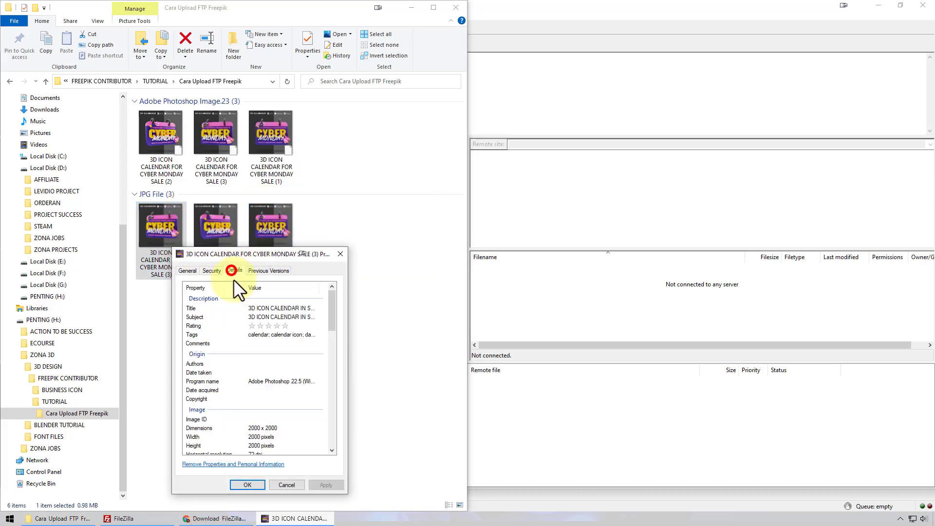
click(252, 335)
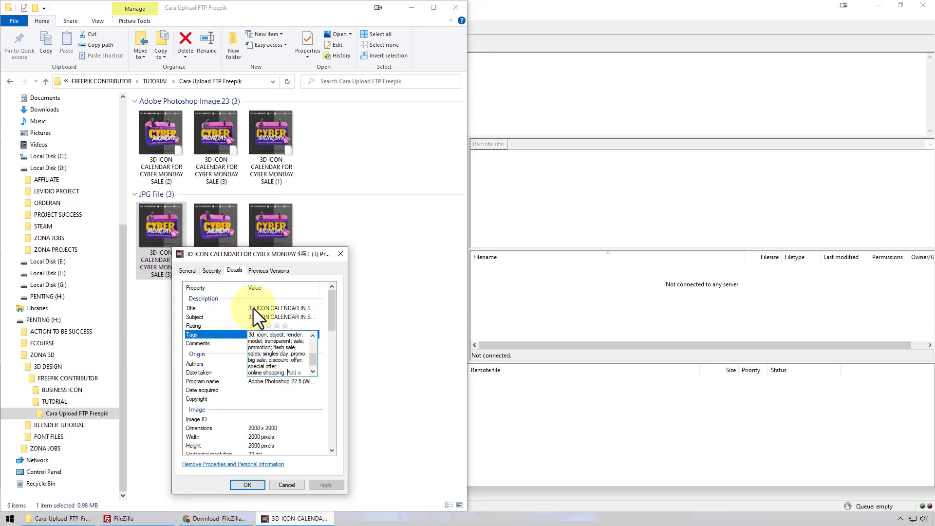
click(253, 308)
click(253, 316)
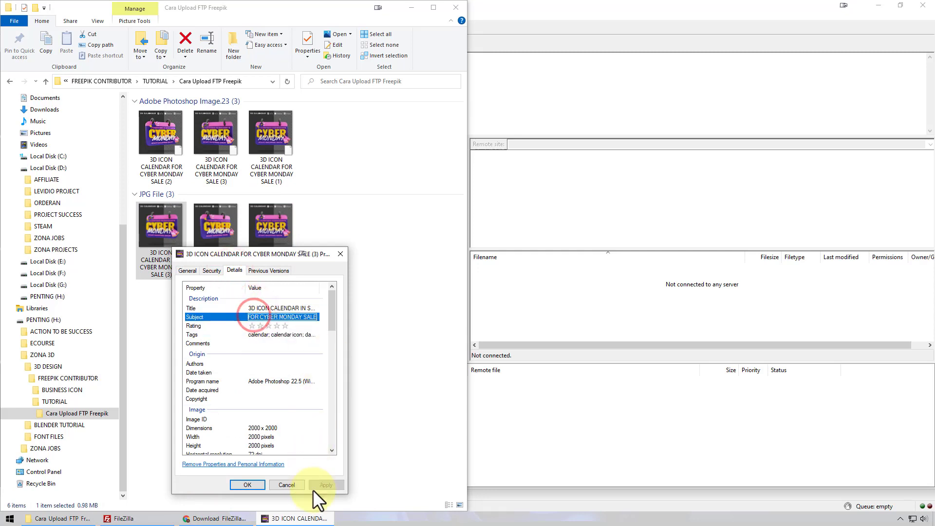
click(299, 486)
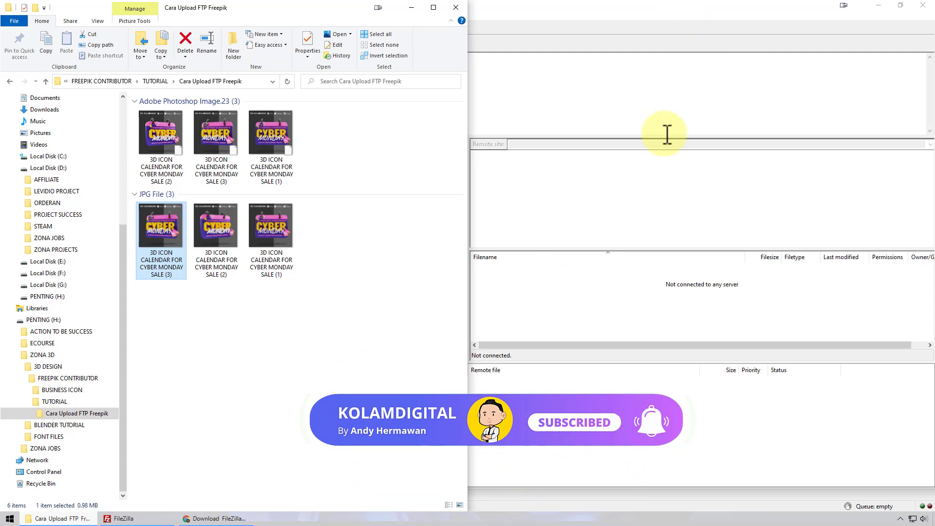
- Switch to the browser and open the FTP synchronization details on Freepik's Not yet submitted page
click(236, 519)
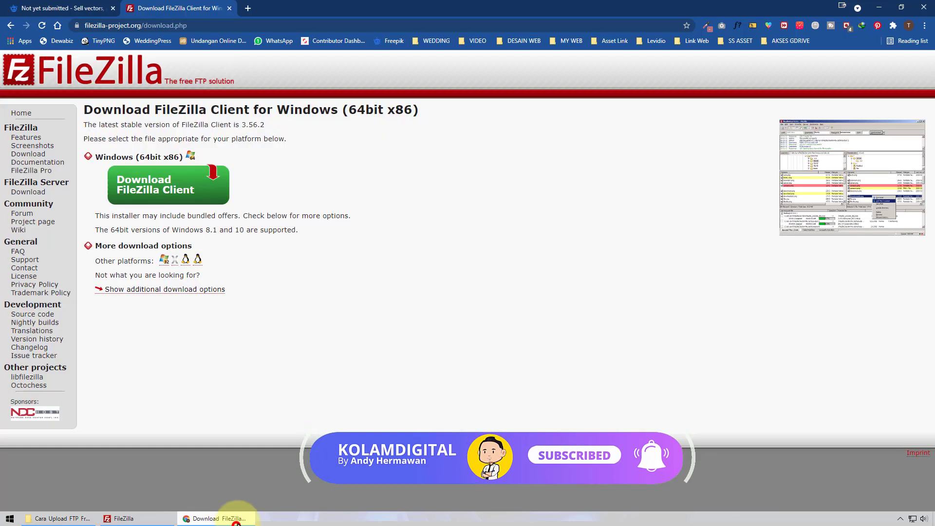
click(73, 8)
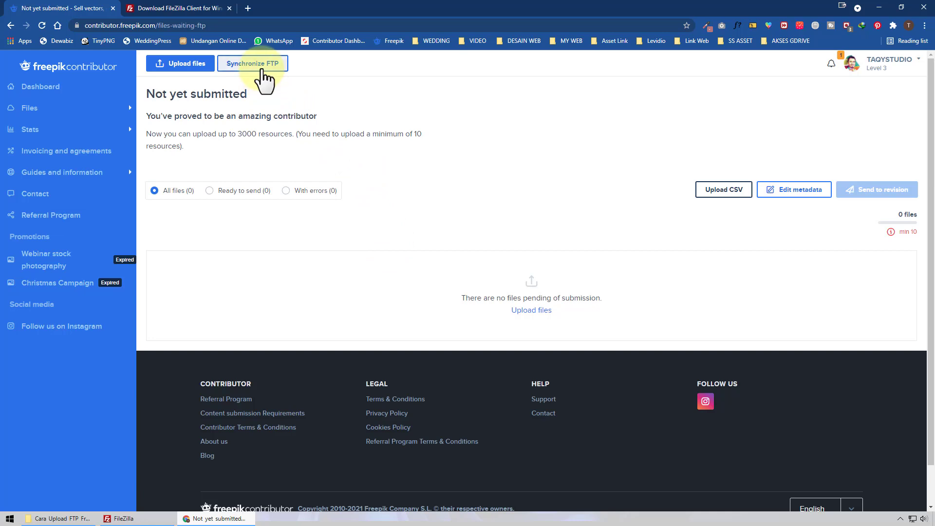
click(262, 71)
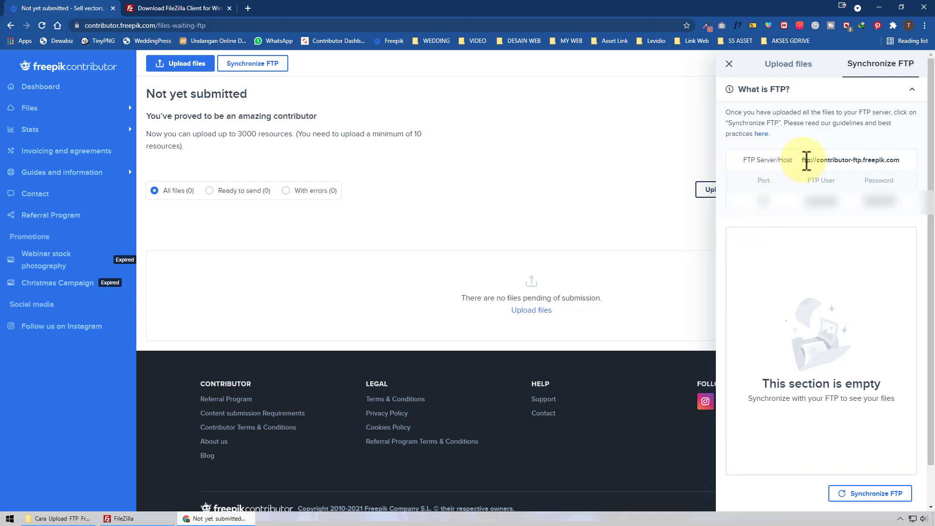
- Copy the server address ftp://contributor-ftp.freepik.com from Freepik and paste it as the host in FileZilla
drag(803, 160, 900, 160)
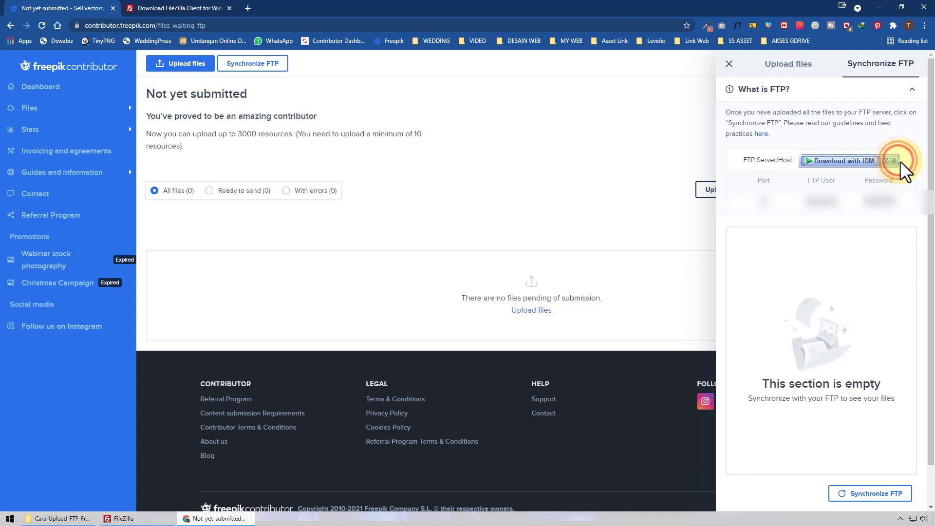
click(901, 161)
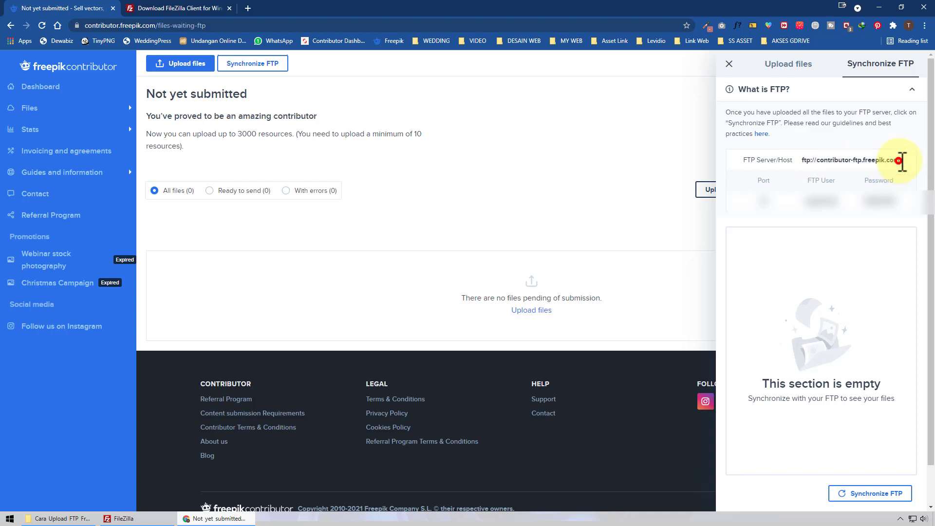
drag(902, 162, 808, 159)
right_click(809, 162)
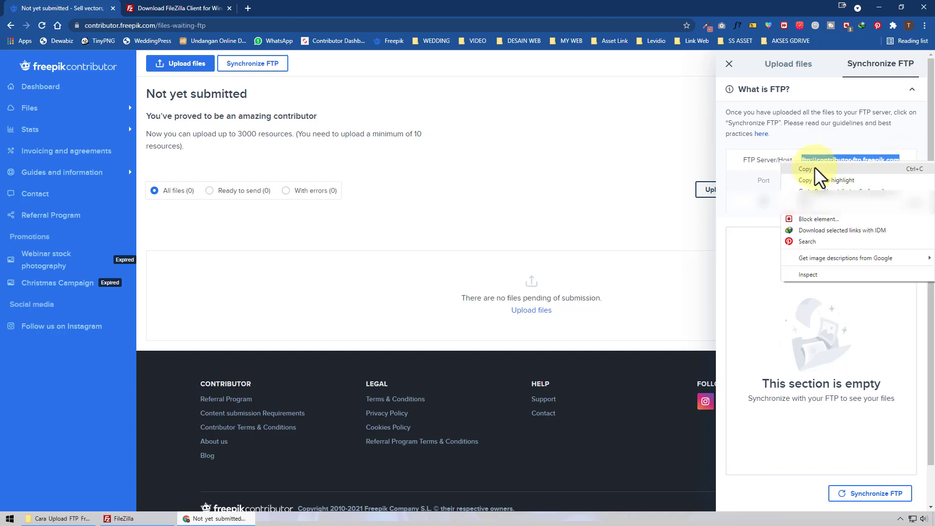
click(815, 169)
click(146, 519)
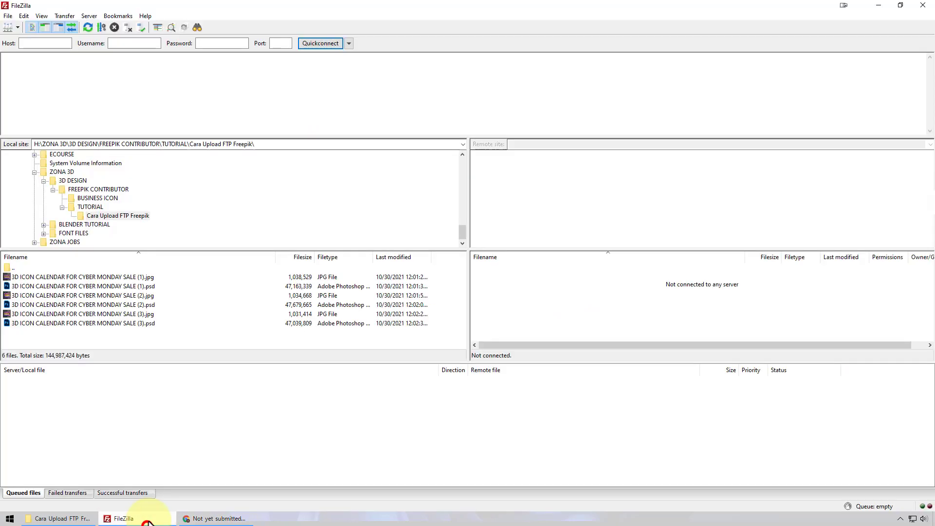
right_click(32, 43)
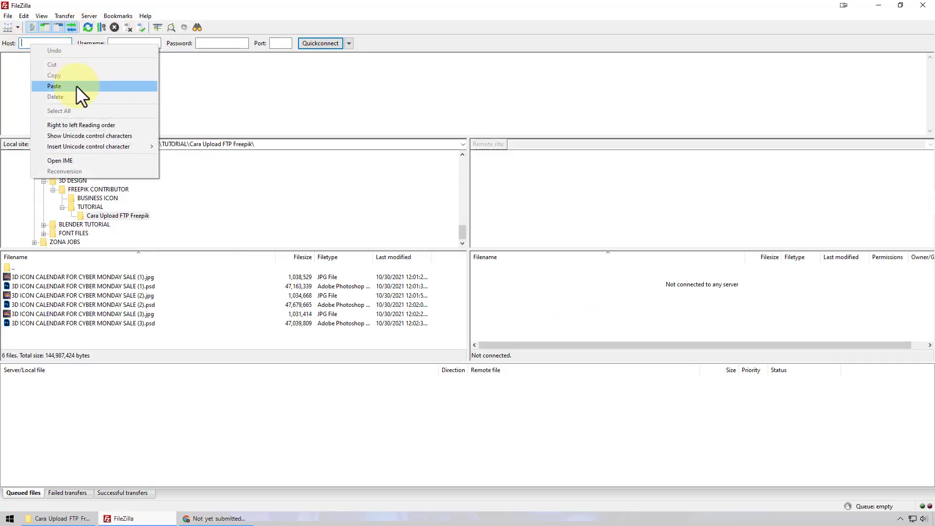
click(78, 86)
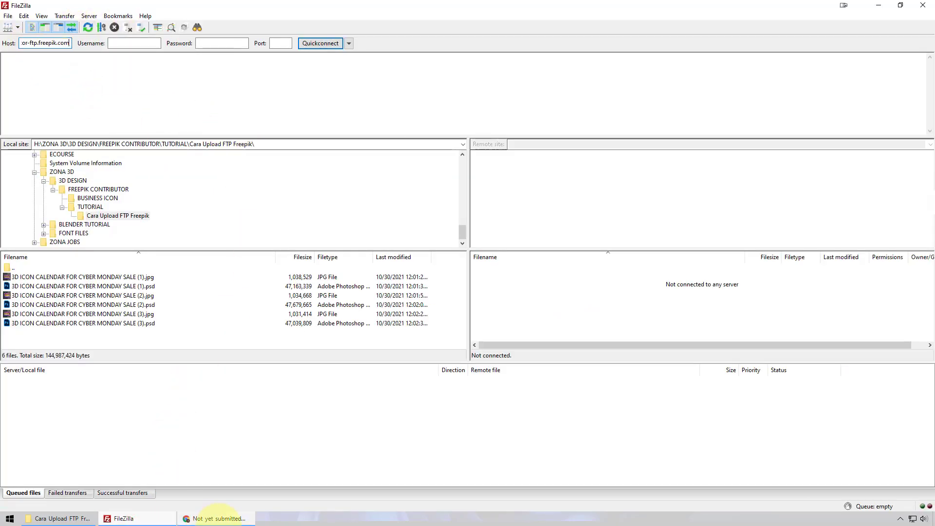
- Copy the FTP user name from Freepik's FTP synchronization details and paste it as the username in FileZilla
click(218, 518)
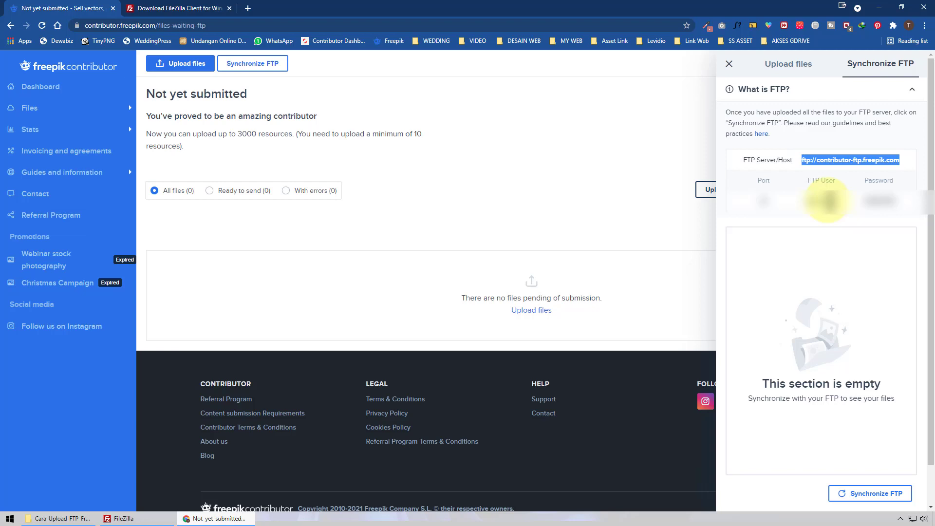
right_click(828, 201)
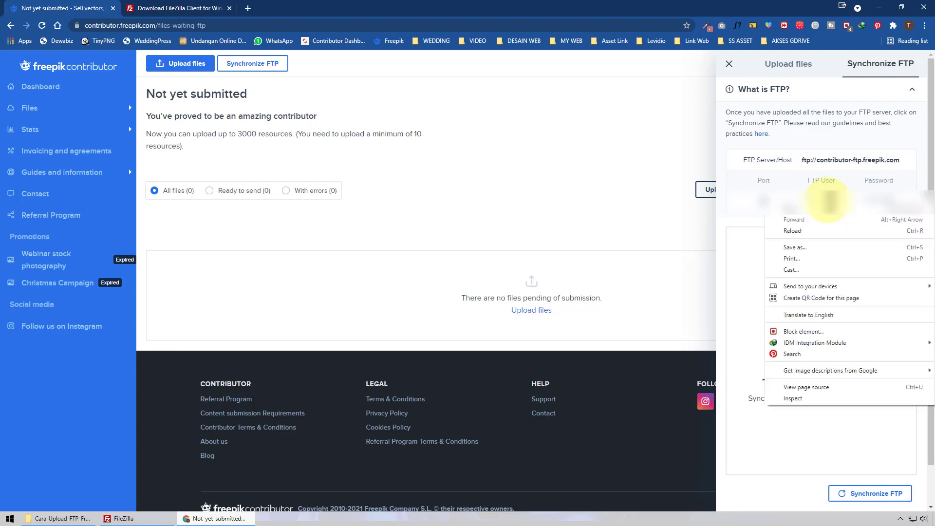
click(823, 201)
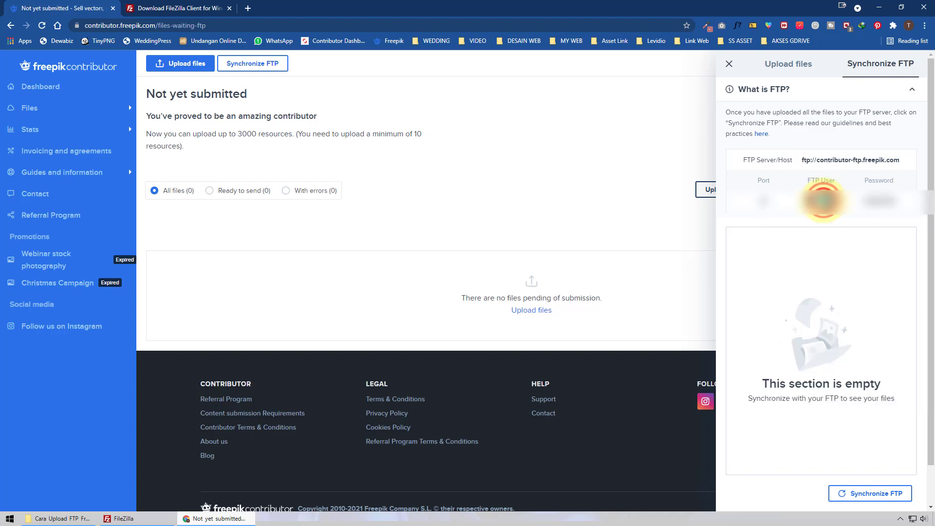
click(166, 516)
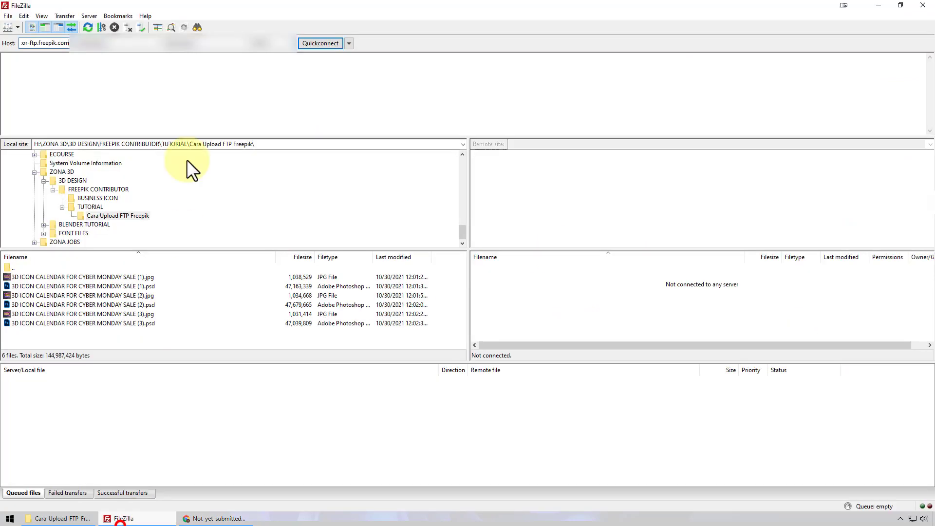
click(143, 42)
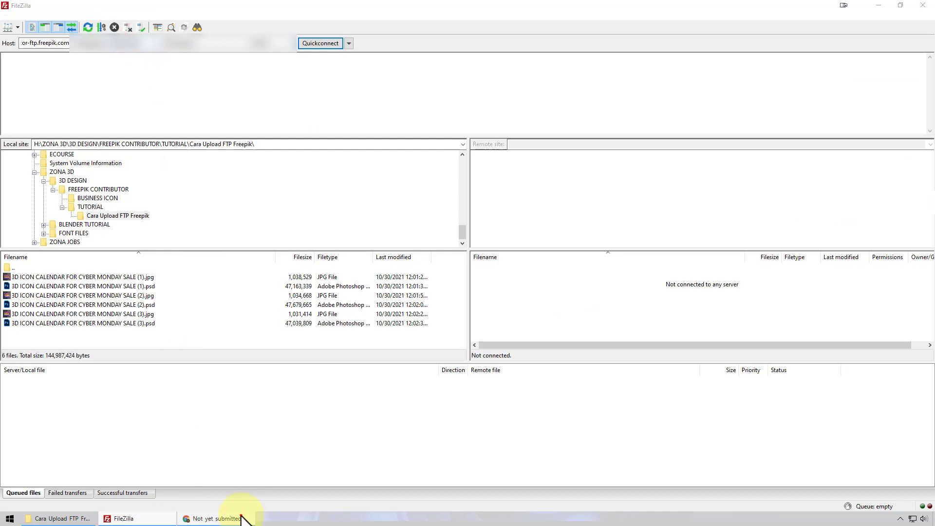
- Copy the FTP password from Freepik's synchronization details and paste it as the password in FileZilla
click(240, 518)
click(885, 201)
double_click(885, 202)
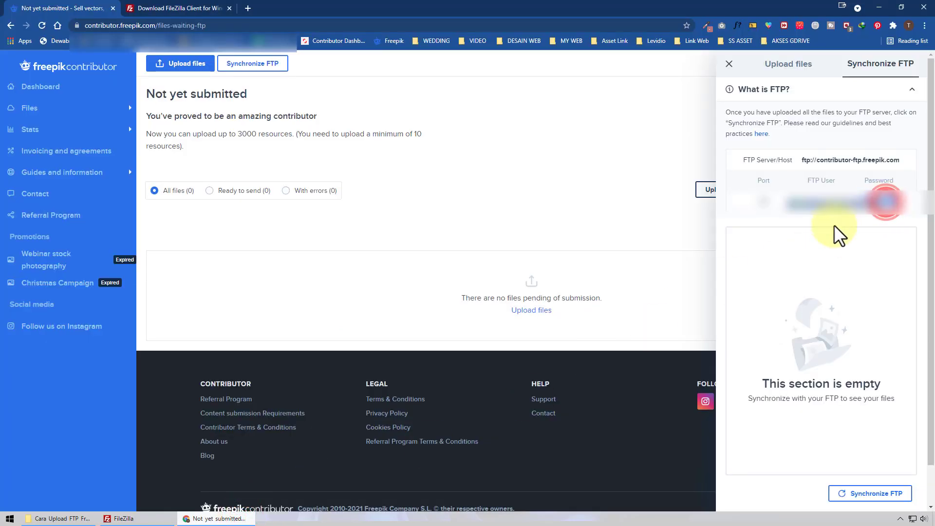
double_click(894, 200)
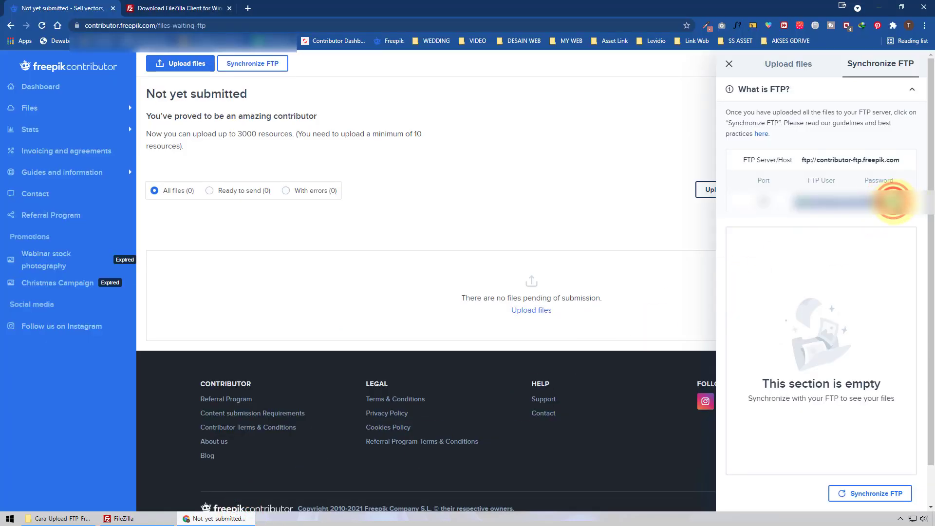
click(892, 202)
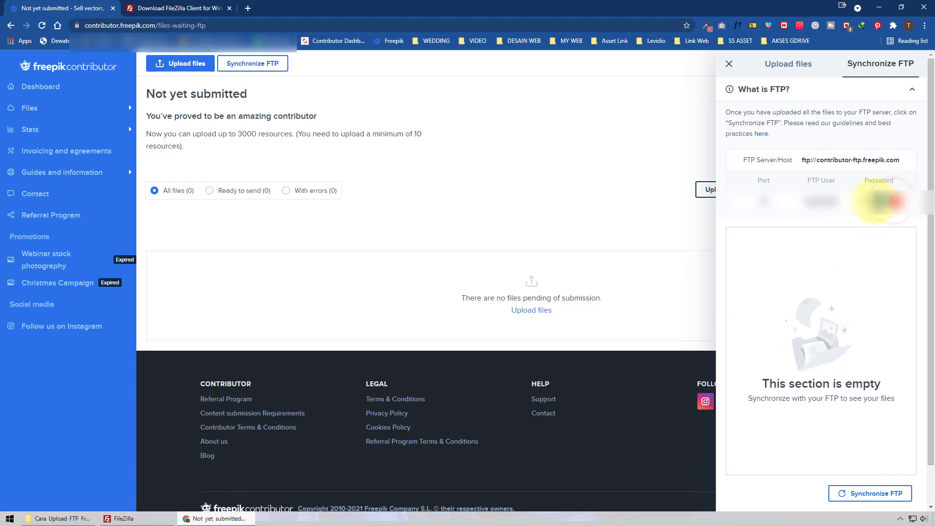
click(892, 202)
click(128, 519)
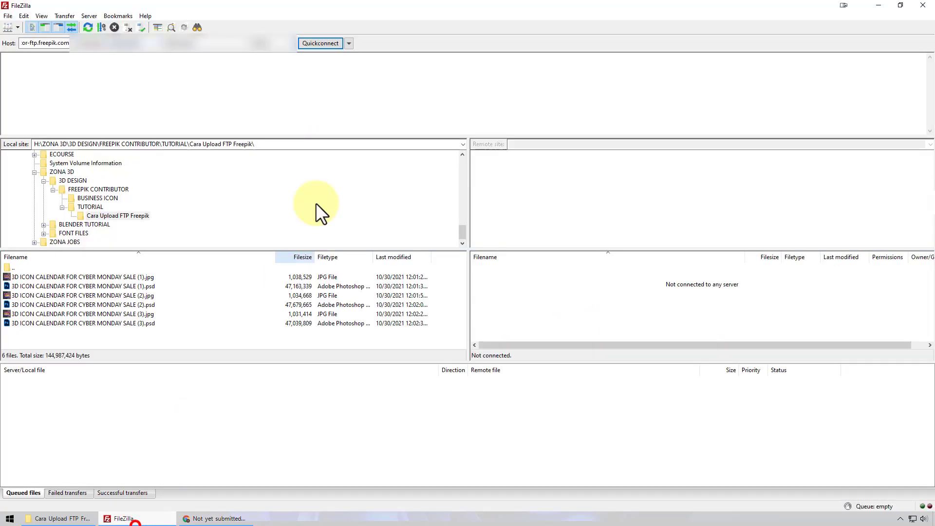
click(228, 43)
- Check the port in Freepik's FTP details, enter it in FileZilla, and connect to the server
click(193, 519)
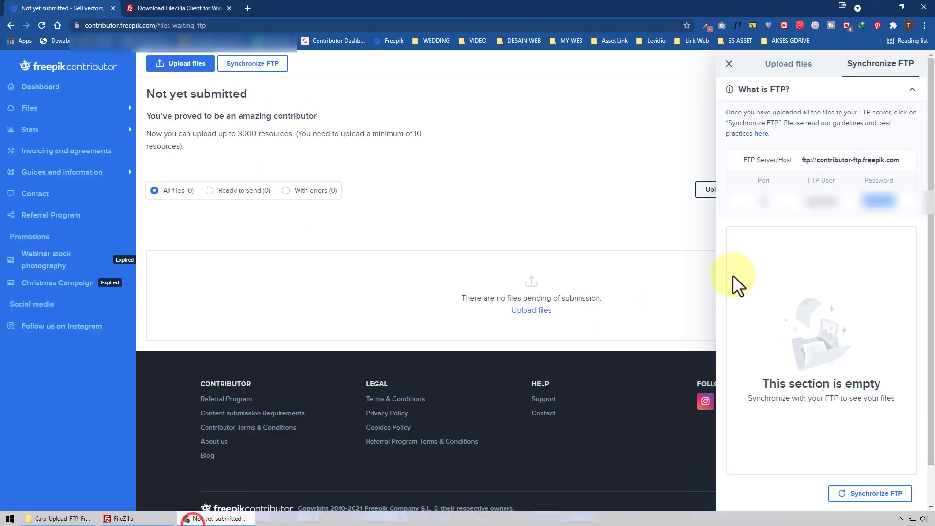
click(128, 519)
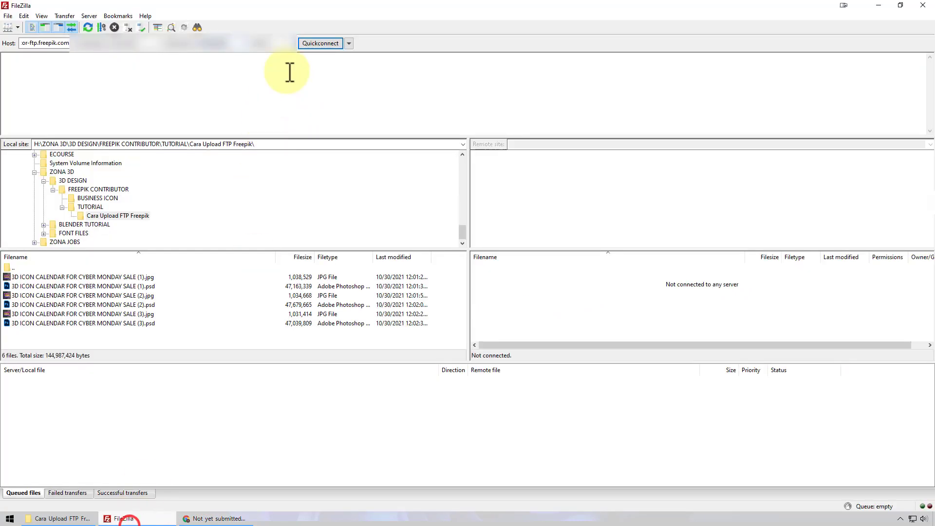
click(285, 42)
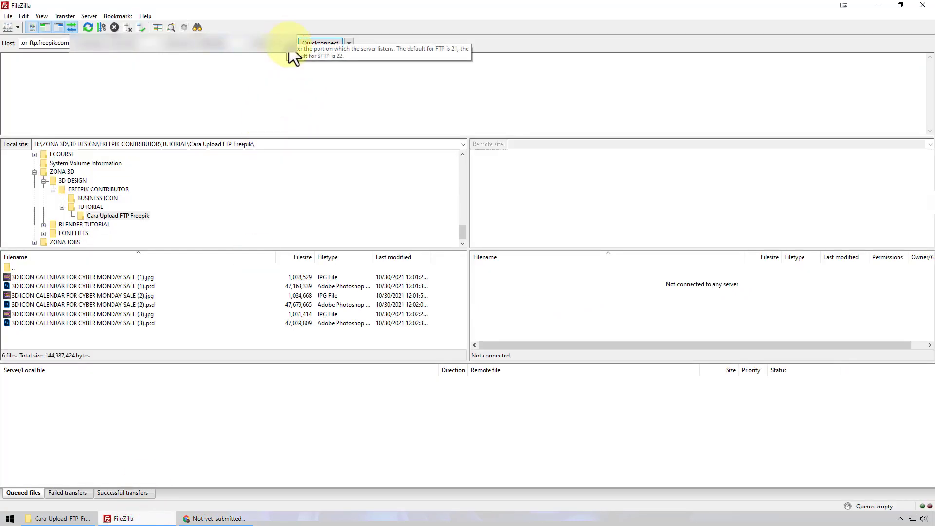
click(326, 43)
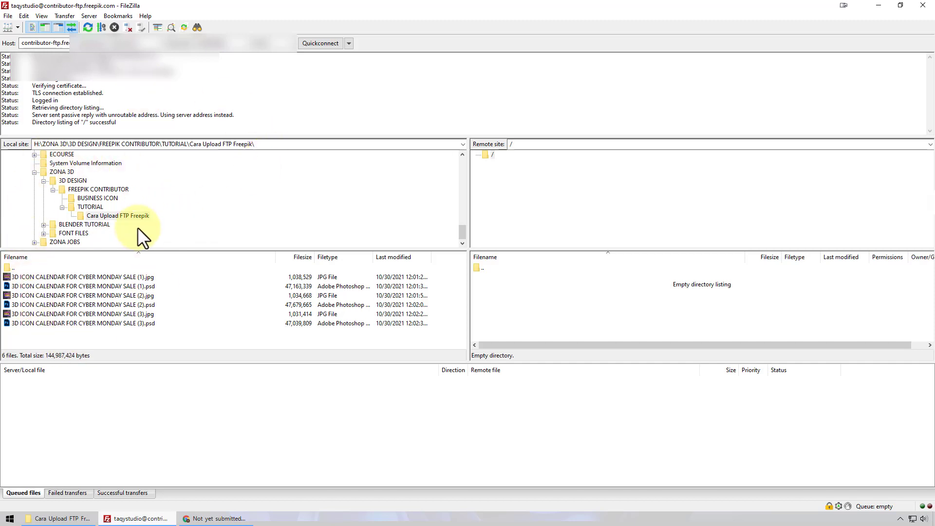
- Upload all six 3D ICON CALENDAR FOR CYBER MONDAY SALE JPG and PSD files from the Cara Upload FTP Freepik folder
click(92, 208)
click(98, 215)
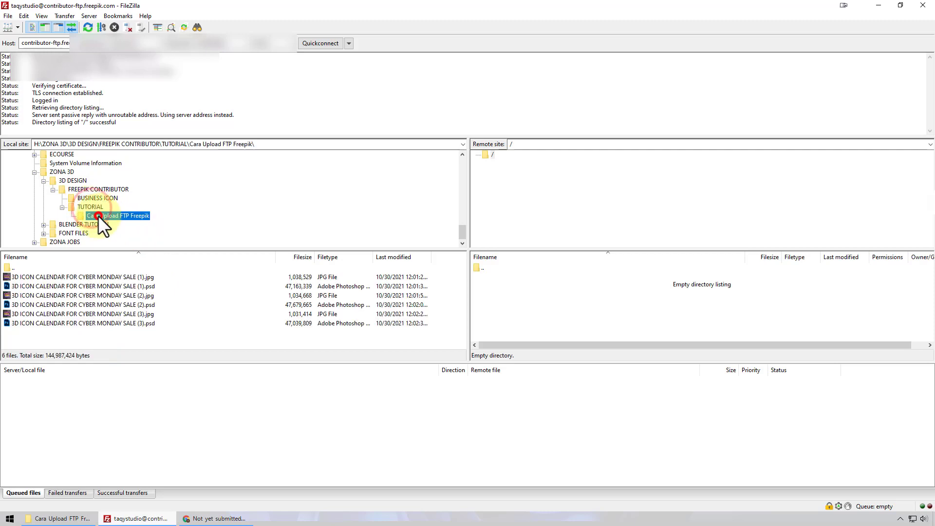
click(72, 276)
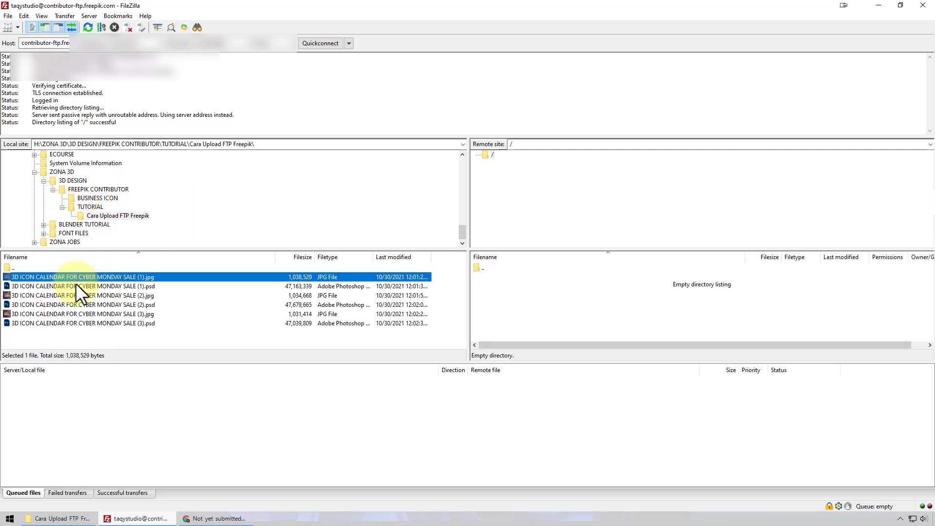
shift+click(95, 322)
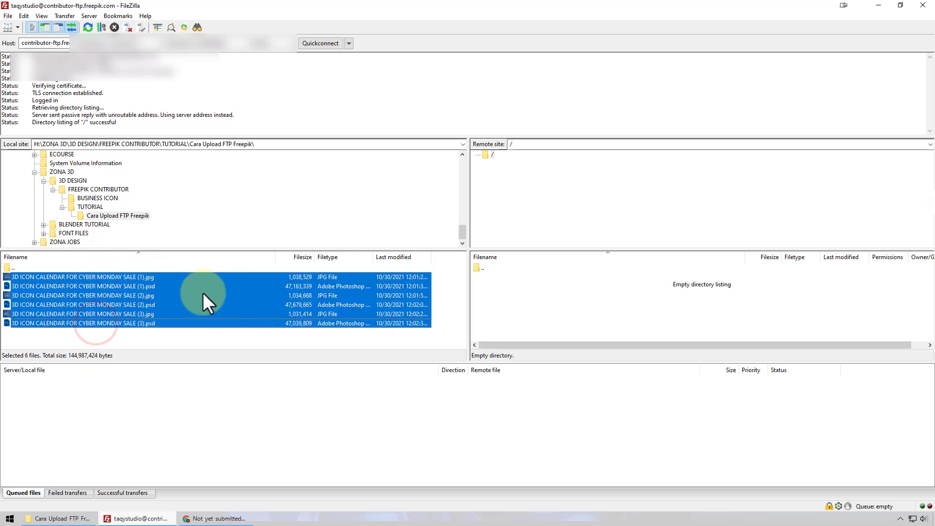
right_click(137, 282)
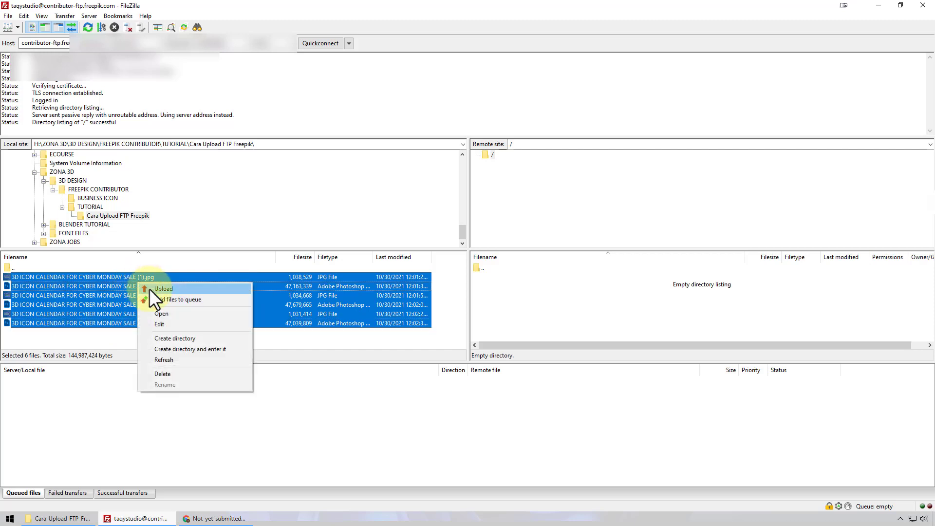
click(149, 289)
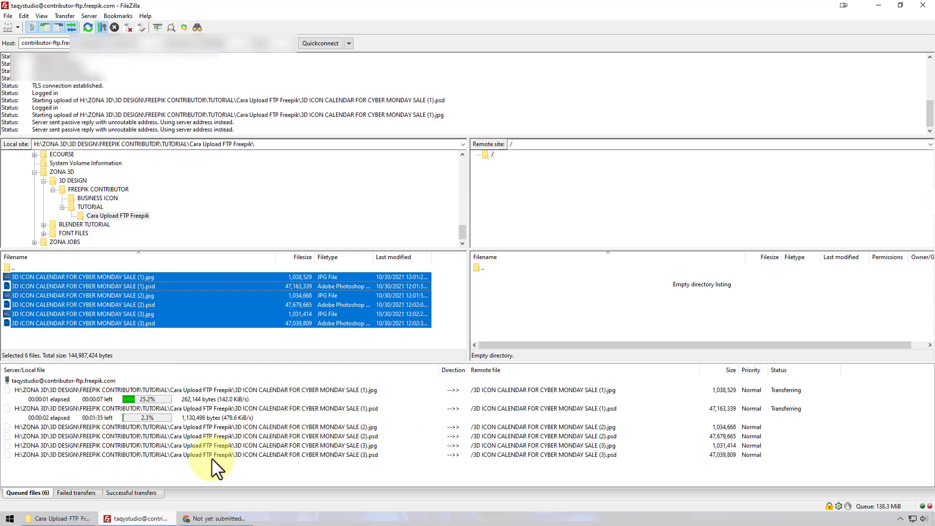
- Monitor the queued, failed and successful transfers, and compare the local JPG and PSD files with those on the server
click(81, 493)
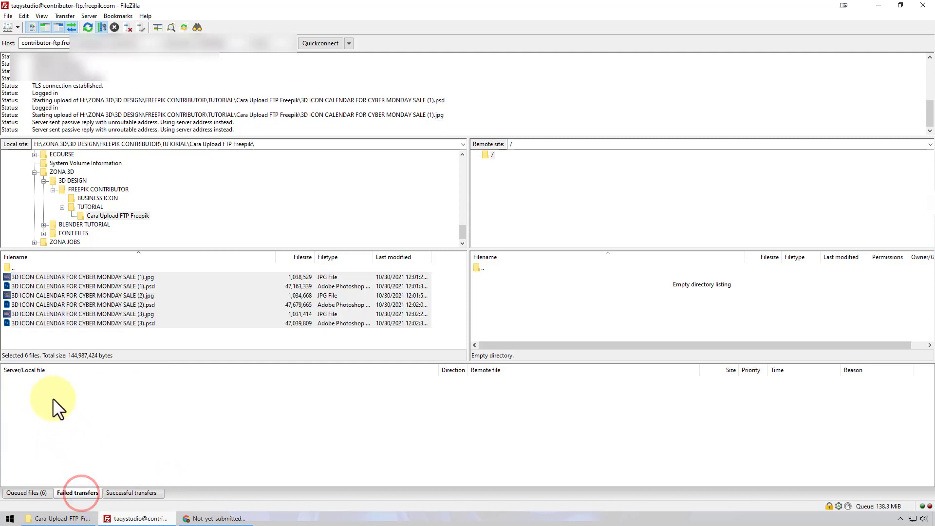
click(145, 492)
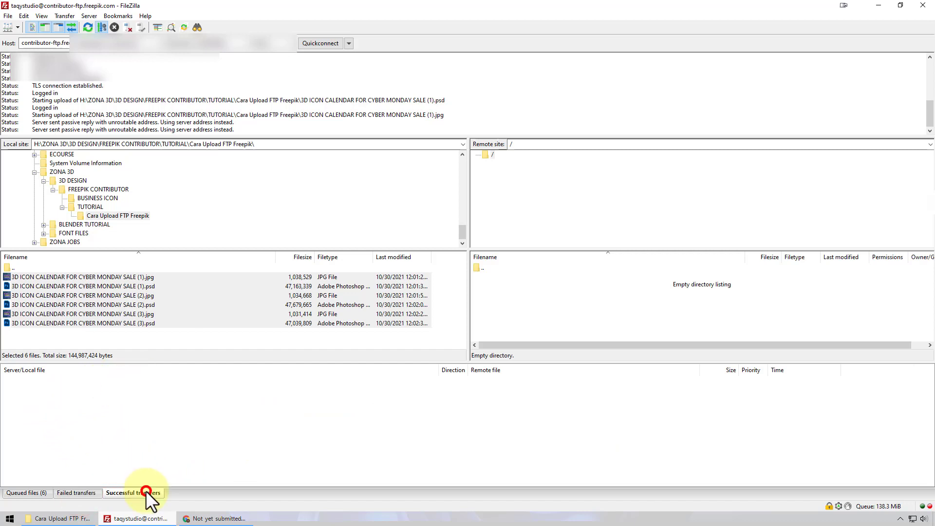
click(30, 499)
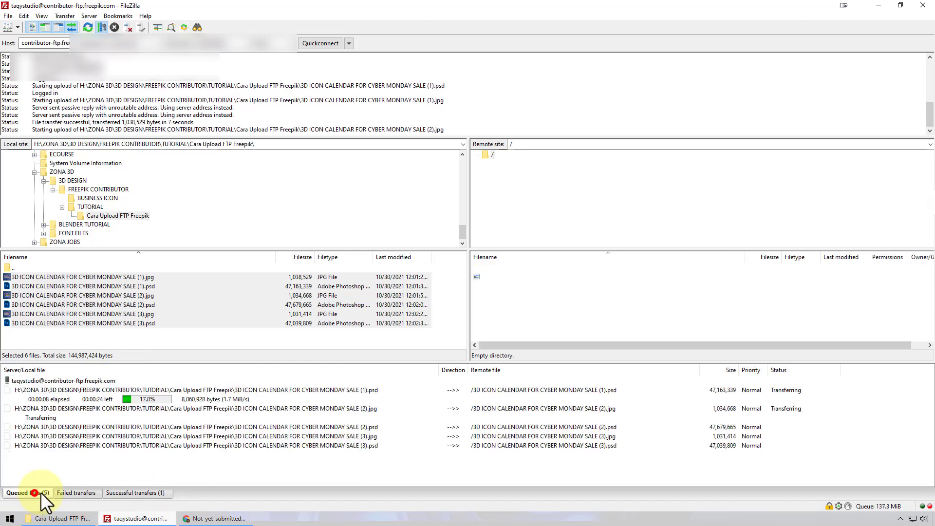
click(122, 492)
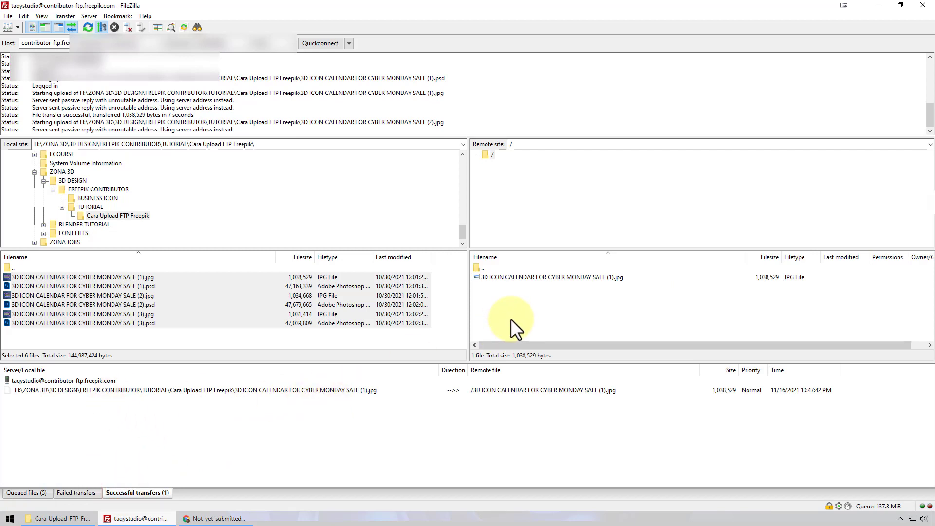
click(49, 494)
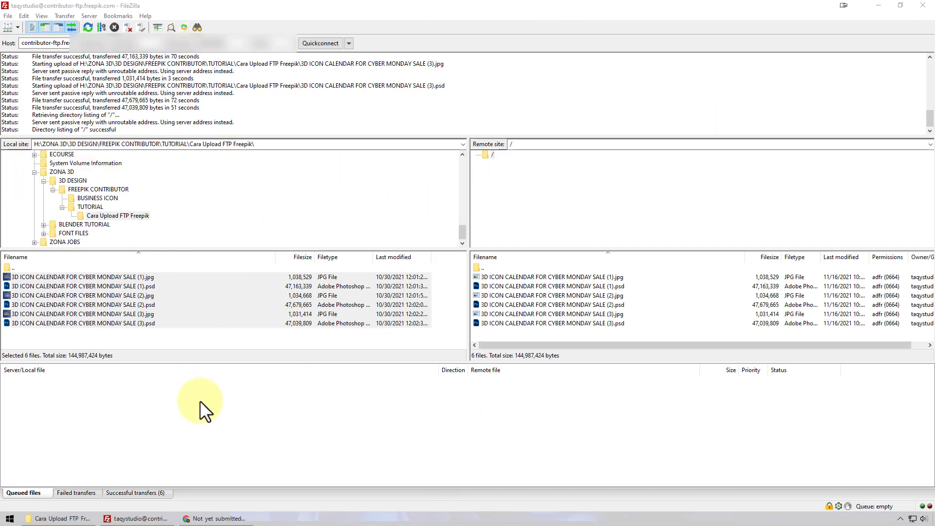
click(137, 493)
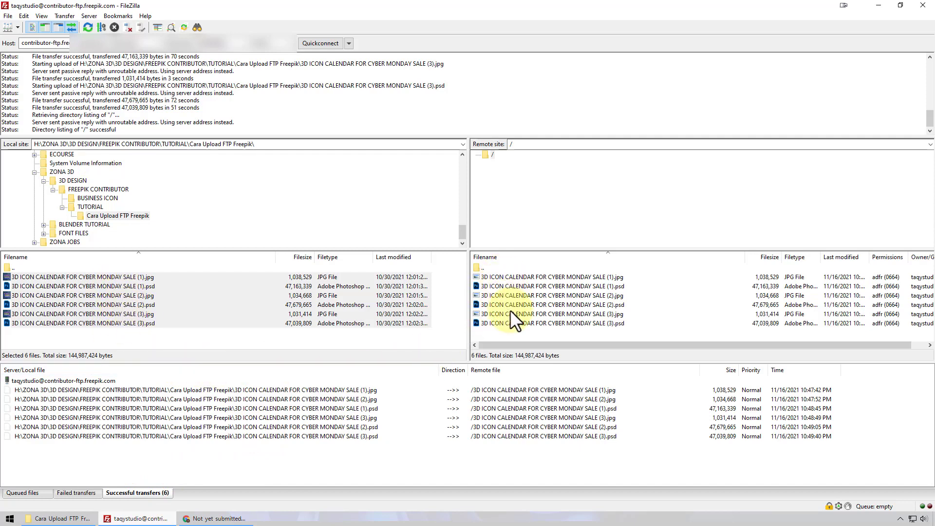
click(70, 278)
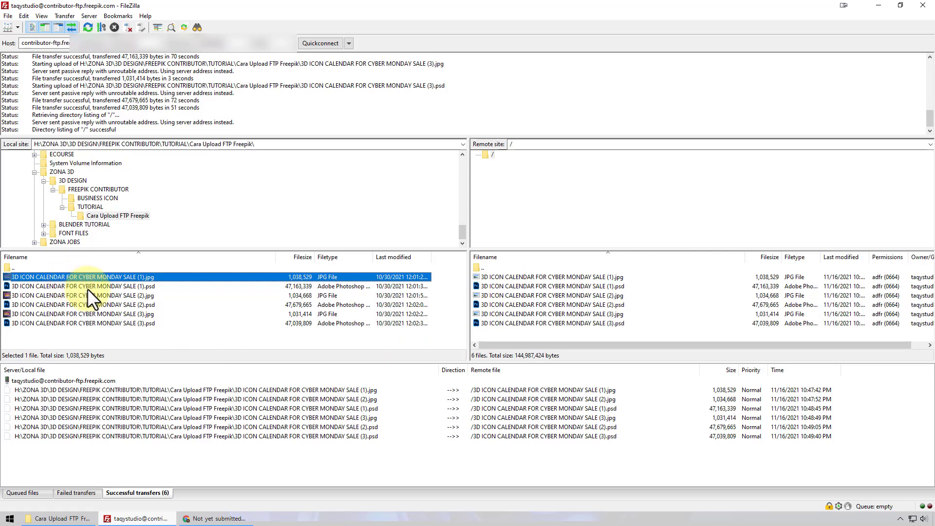
click(86, 288)
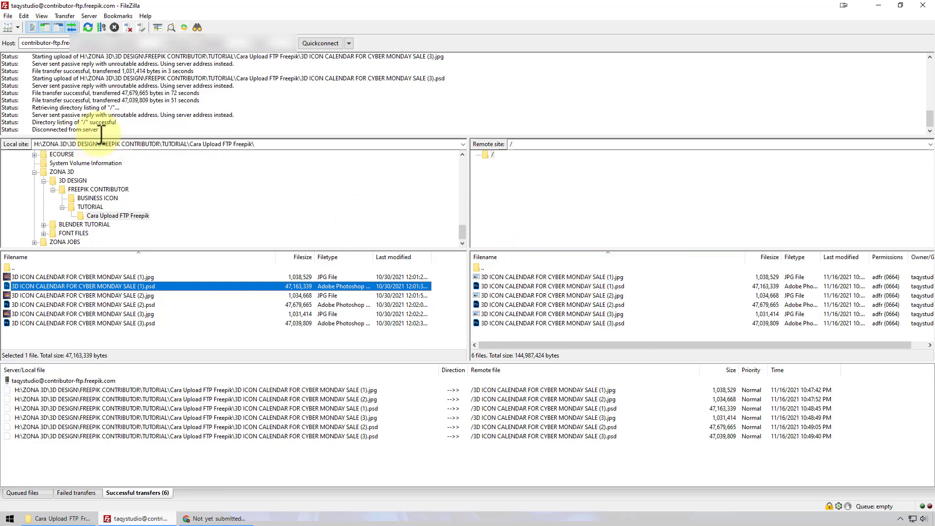
- Check the latest connection status in the log, view the saved Freepik entry in Site Manager, and close it without connecting
drag(103, 134, 20, 131)
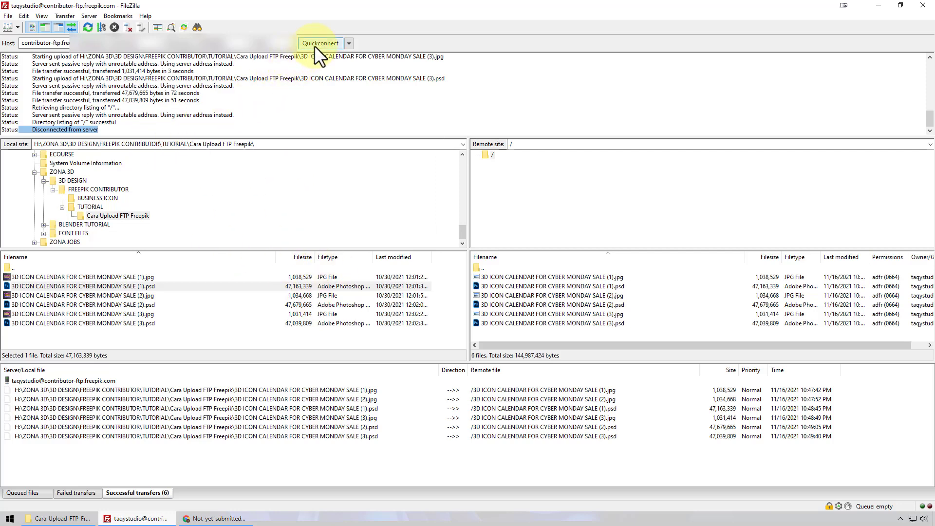
click(12, 16)
mouse_move(23, 18)
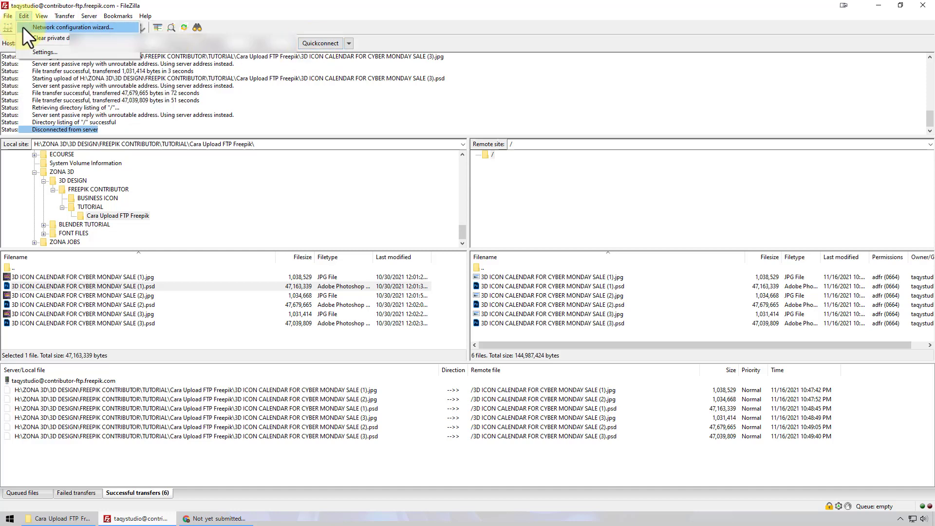
click(10, 27)
key(ctrl+s)
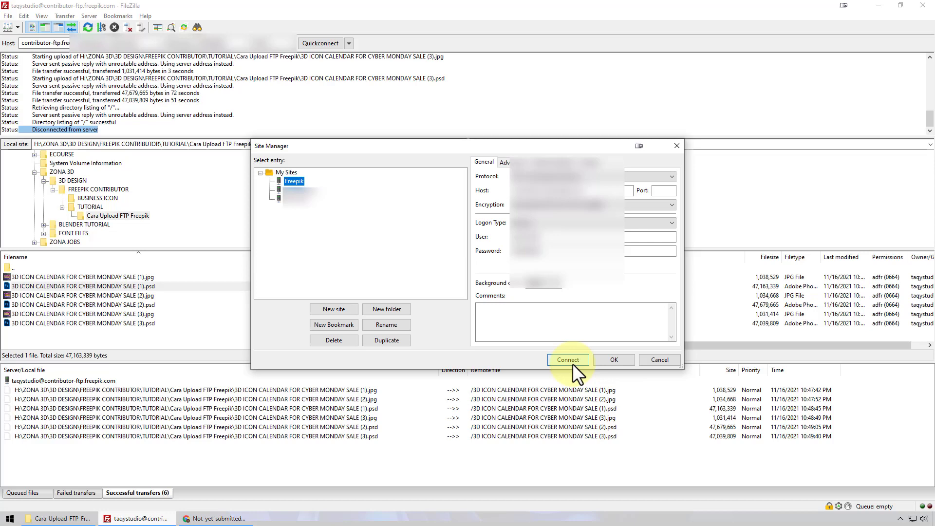
click(675, 359)
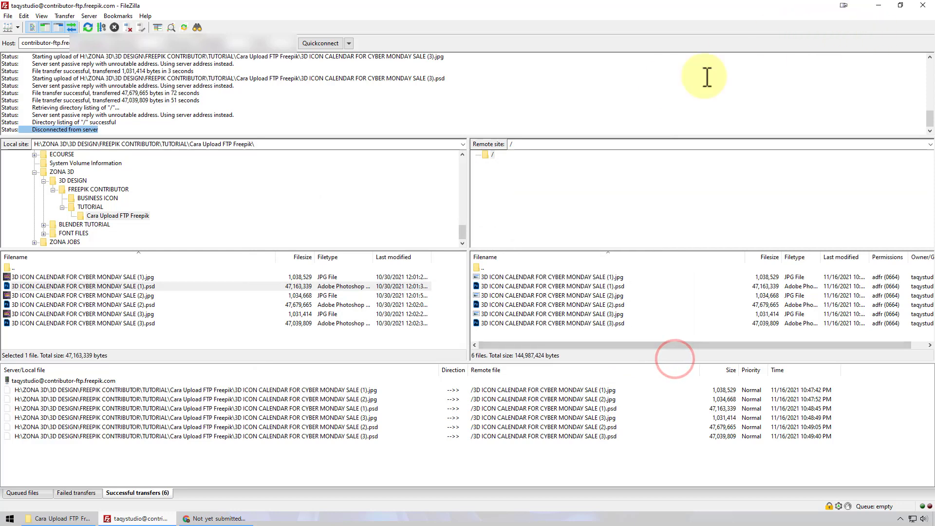
- Close FileZilla and examine the status and messages of the synchronized JPG and PSD files on Freepik's Not yet submitted page
click(923, 6)
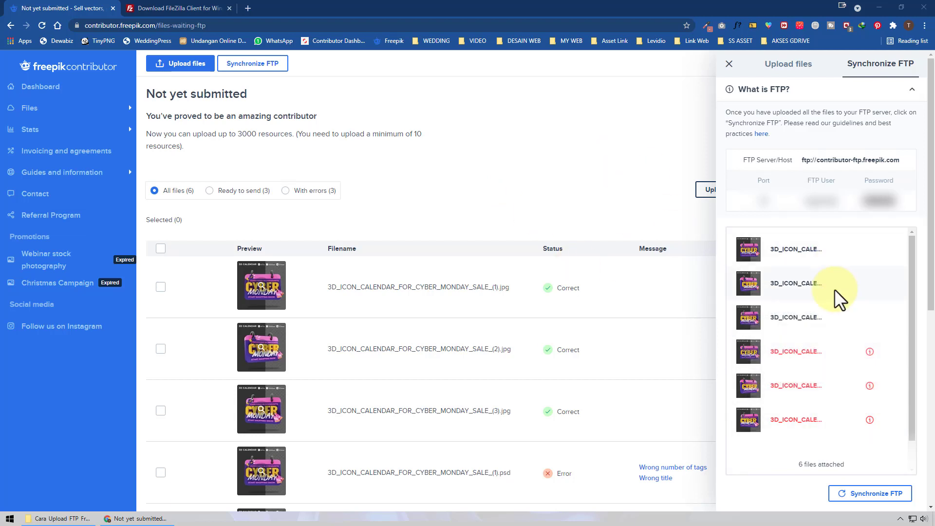
mouse_move(808, 349)
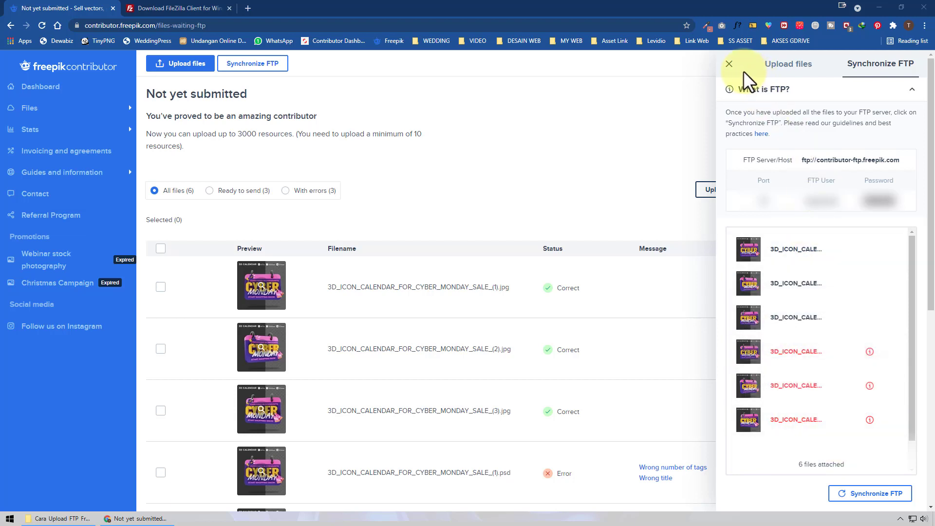
click(731, 66)
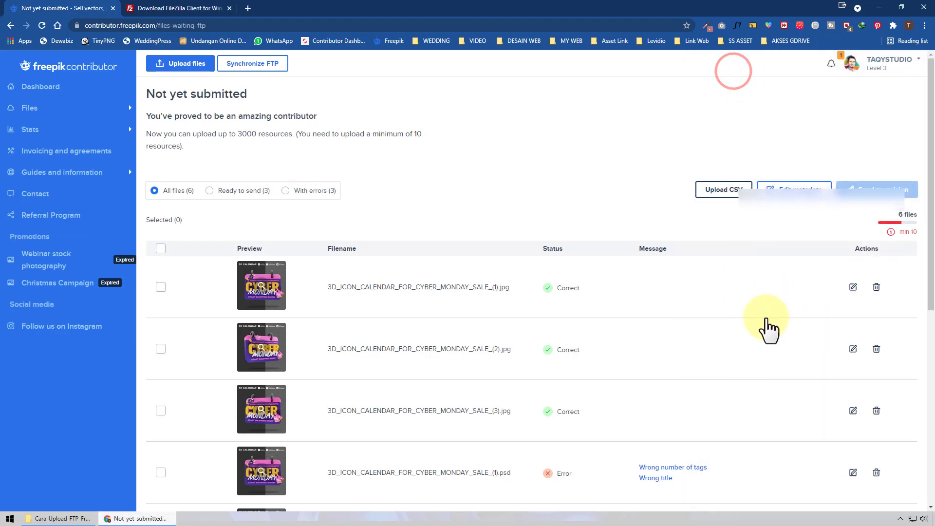
scroll(784, 321, down, 4)
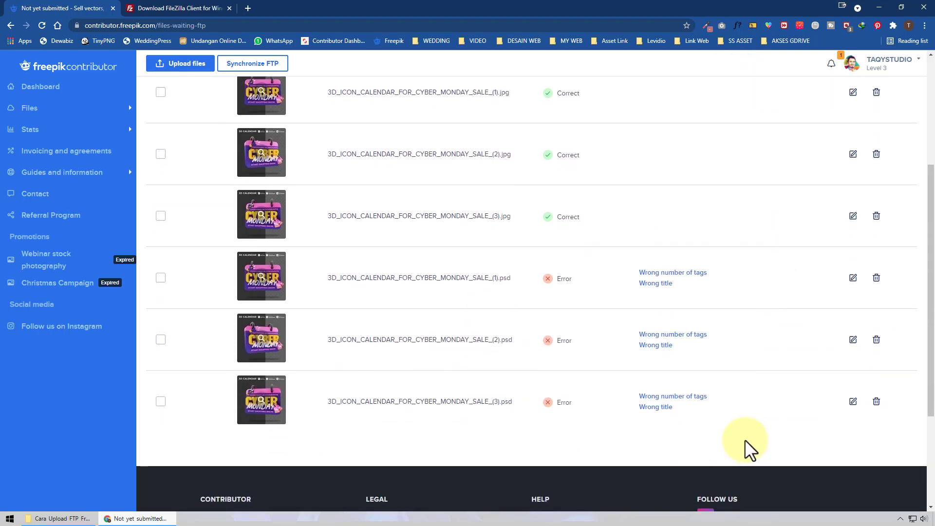
scroll(746, 441, up, 1)
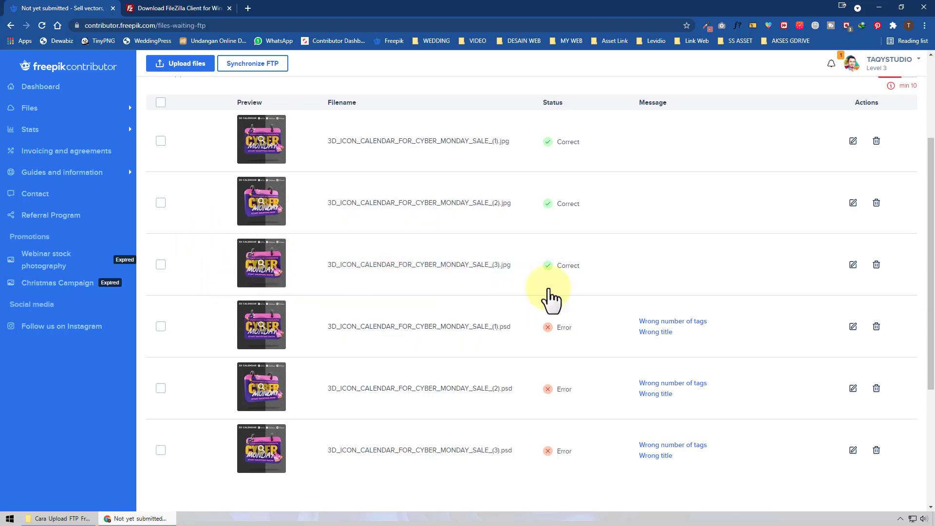
- Open the Rejections page under Files and examine the rejected JPG files and their rejection reasons
click(74, 107)
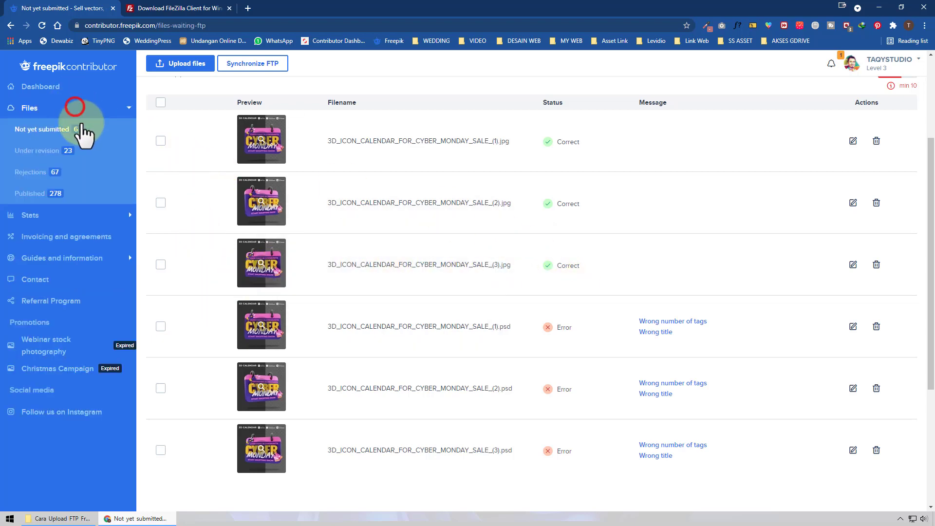
click(40, 173)
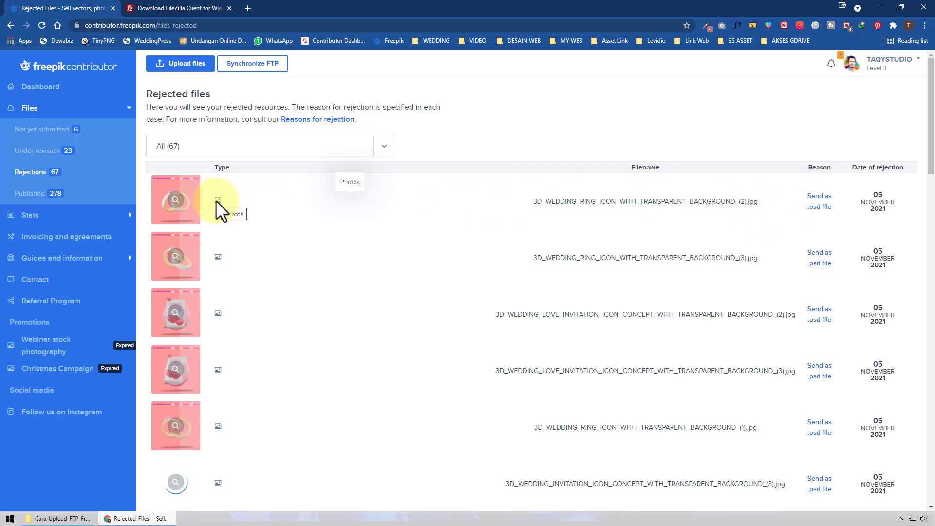
mouse_move(163, 204)
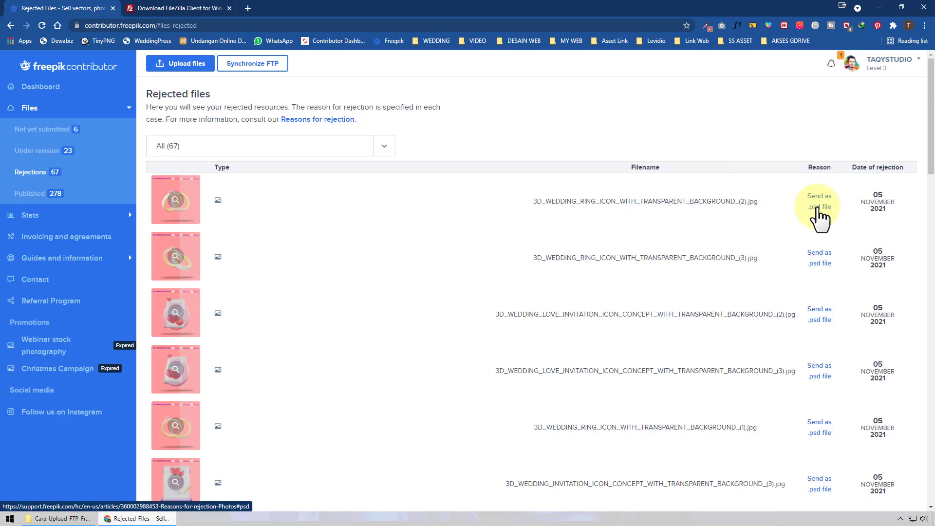
- Delete the three 3D_ICON_CALENDAR_FOR_CYBER_MONDAY_SALE JPG files from the Not yet submitted page and confirm the deletion
click(48, 129)
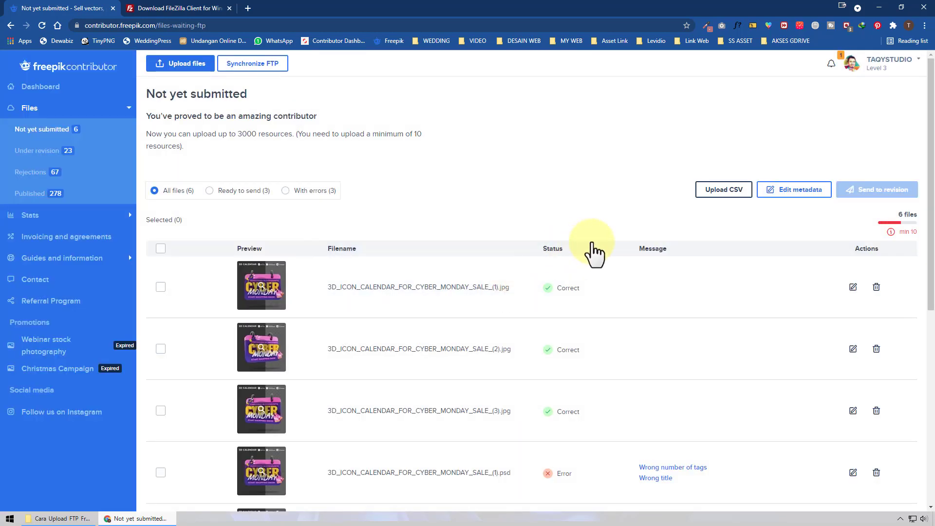
scroll(599, 251, down, 2)
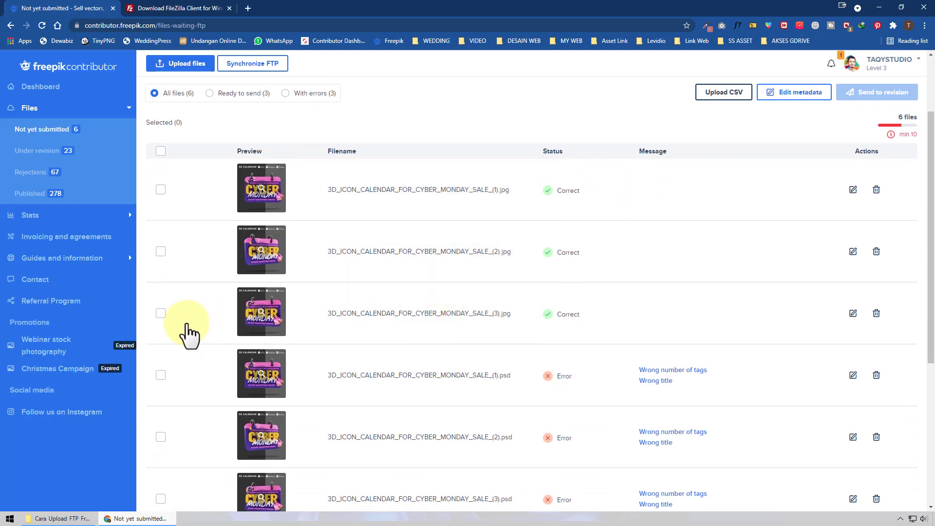
click(162, 313)
click(162, 253)
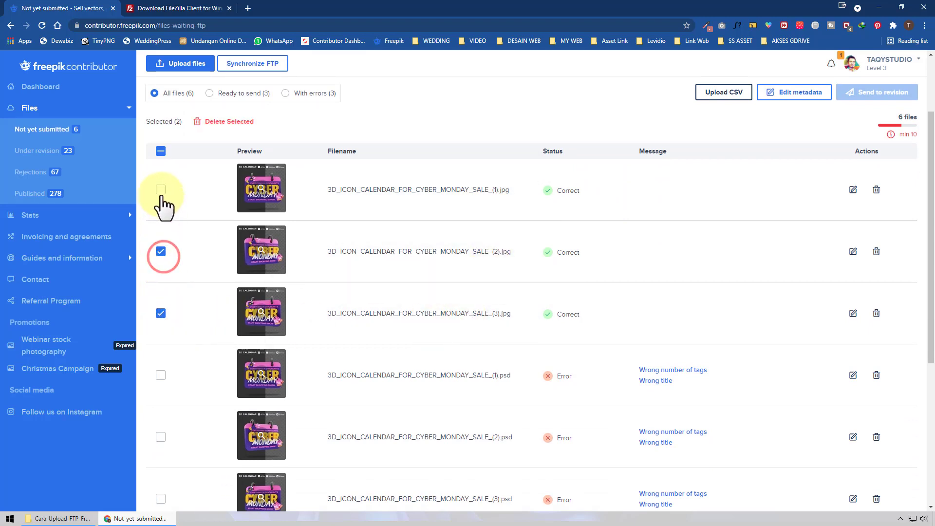
click(160, 189)
click(231, 121)
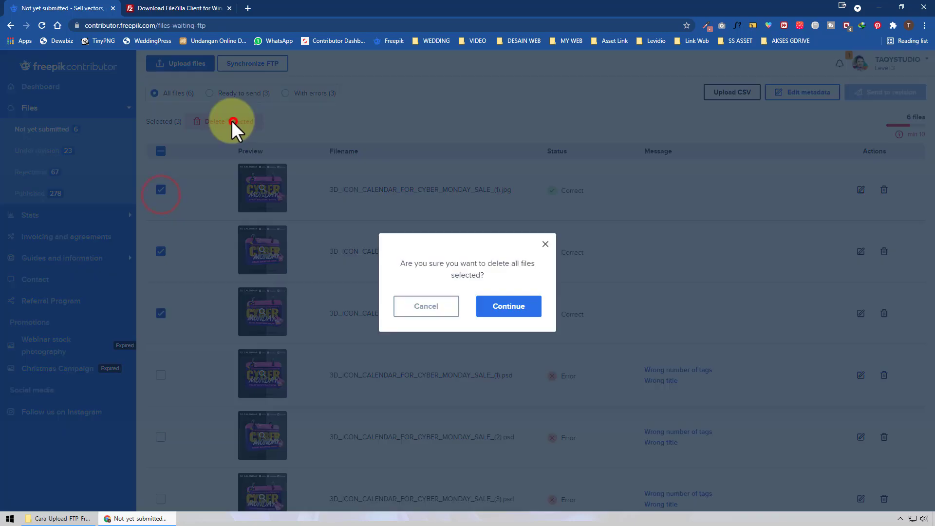
click(540, 312)
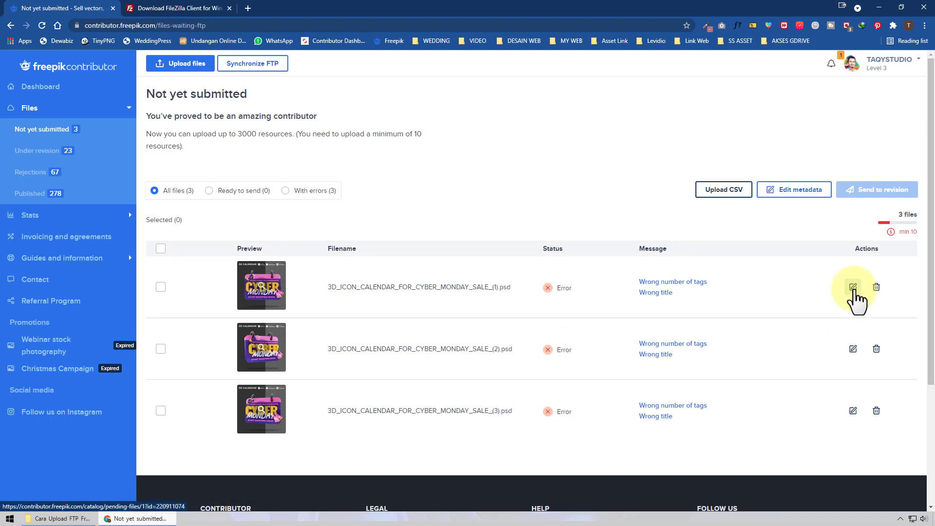
- Open the metadata editor from the first PSD file and check the title and tags of the calendar items
click(853, 289)
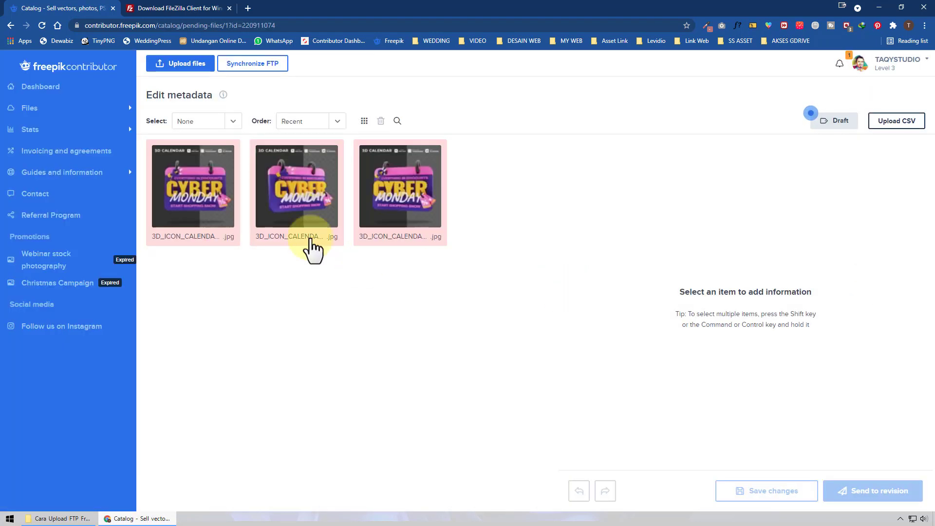
click(189, 204)
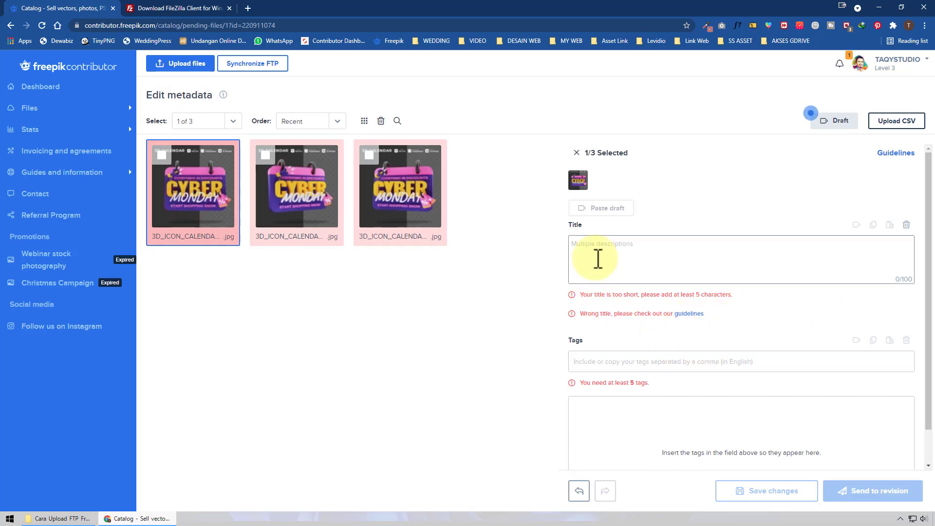
click(289, 212)
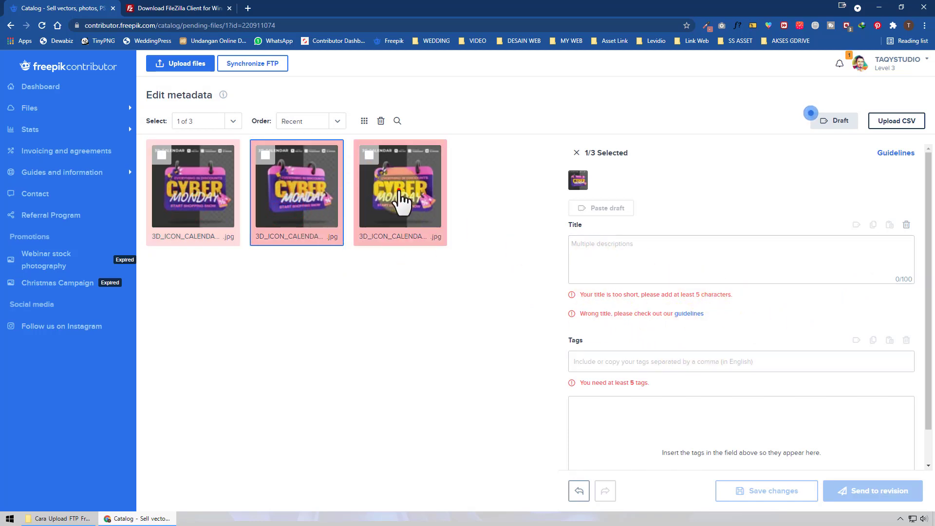
- View the title and tags in the file details of the JPG 3D ICON CALENDAR FOR CYBER MONDAY SALE (3) in File Explorer
click(63, 518)
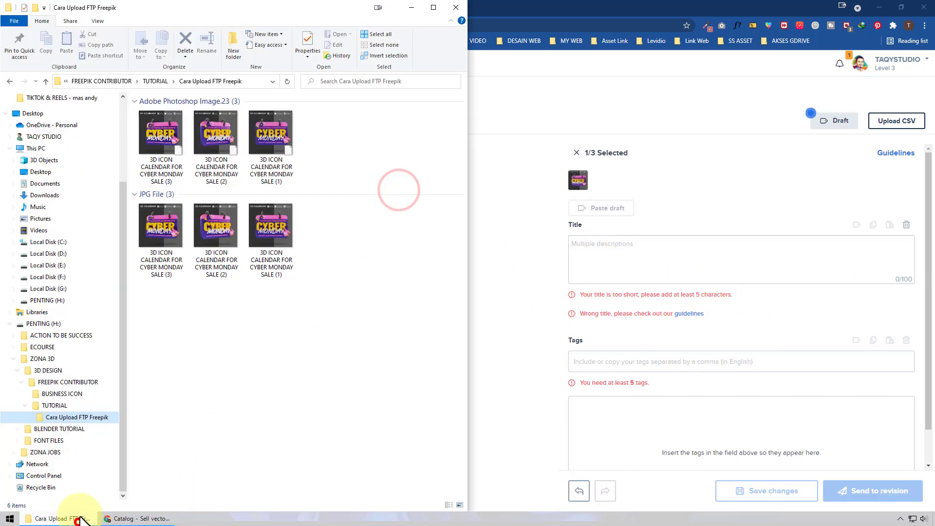
right_click(165, 230)
click(196, 504)
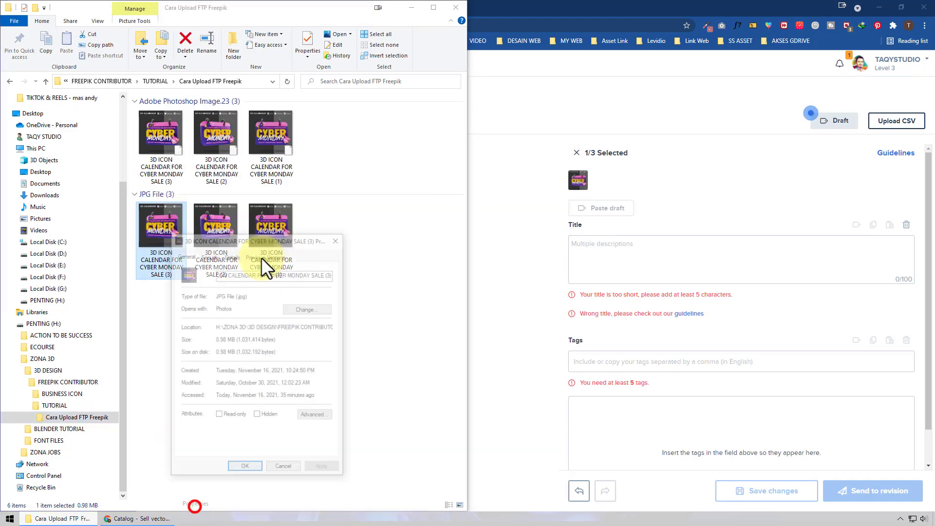
click(232, 255)
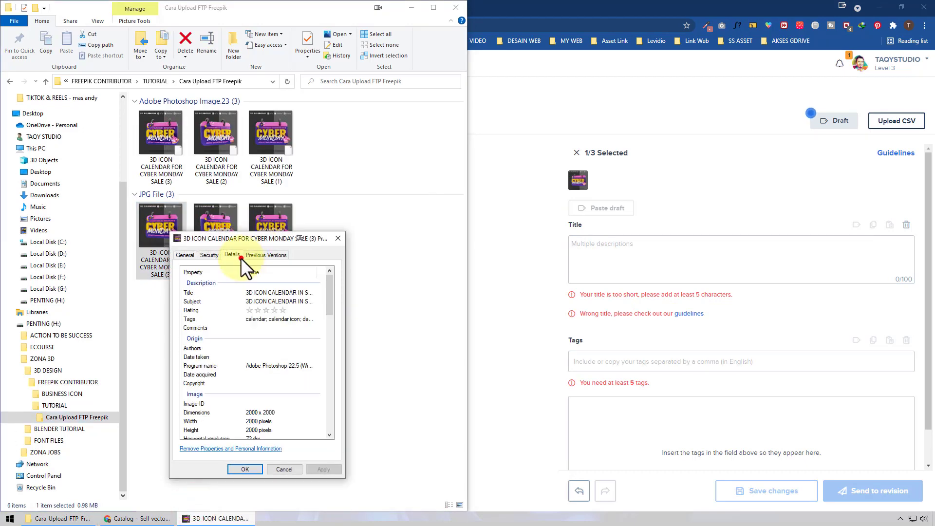
click(281, 293)
click(279, 320)
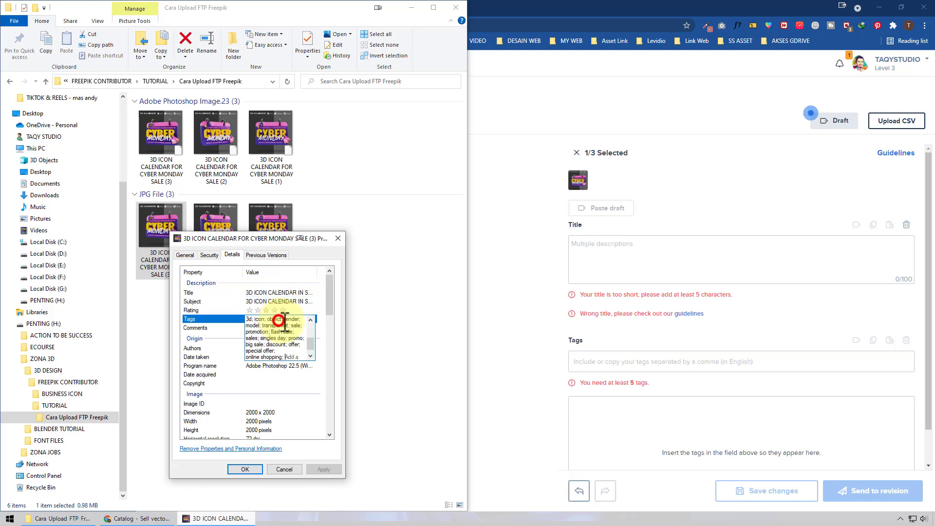
- Copy the title from the JPG's properties and paste it as the title of the third calendar item on Freepik
click(282, 294)
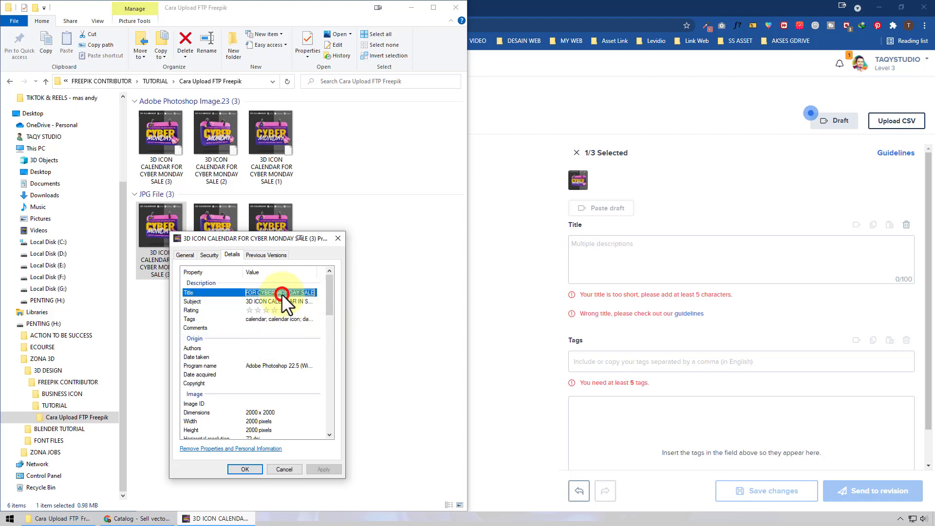
right_click(282, 294)
click(307, 326)
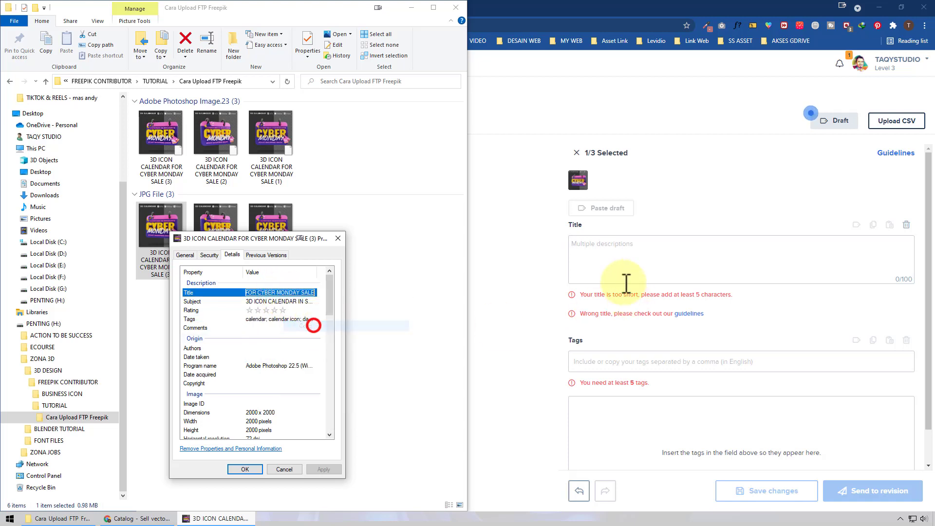
click(625, 265)
key(ctrl+v)
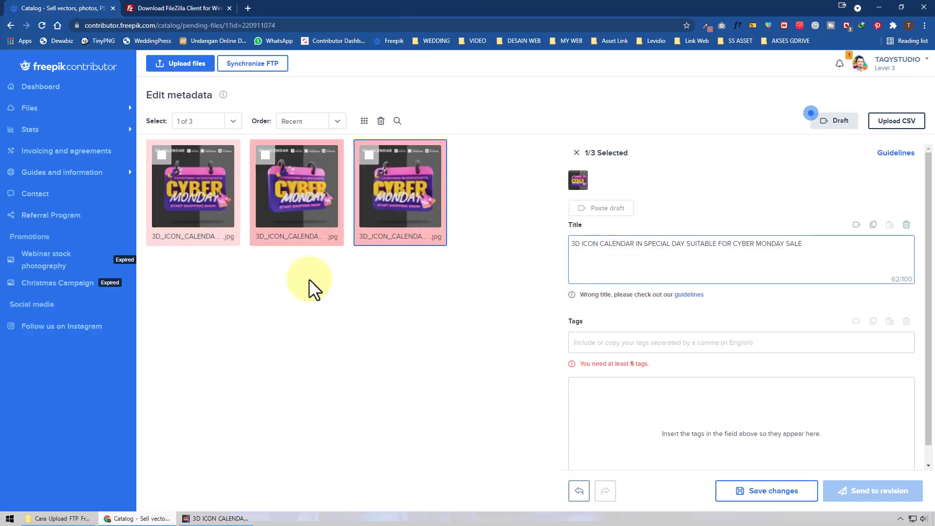
- Select all three calendar items and give them the title 3D ICON CALENDAR IN SPECIAL DAY SUITABLE FOR CYBER MONDAY SALE
click(185, 122)
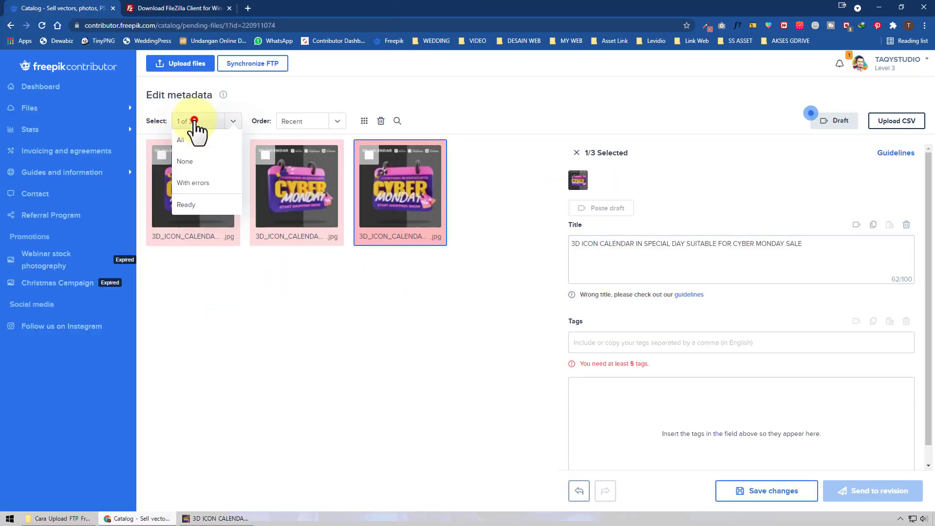
click(201, 135)
click(667, 261)
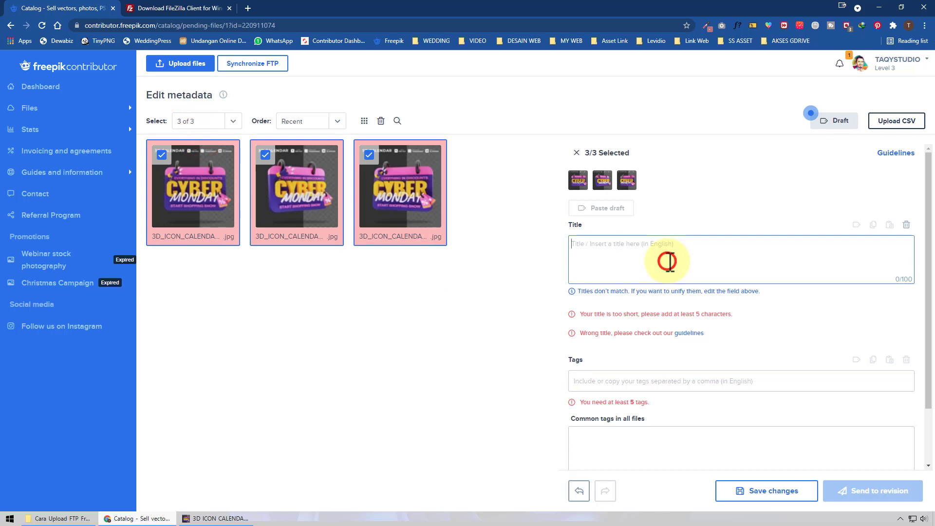
key(ctrl+v)
- Copy the complete tag list from the JPG's properties and close the properties without saving changes
click(246, 521)
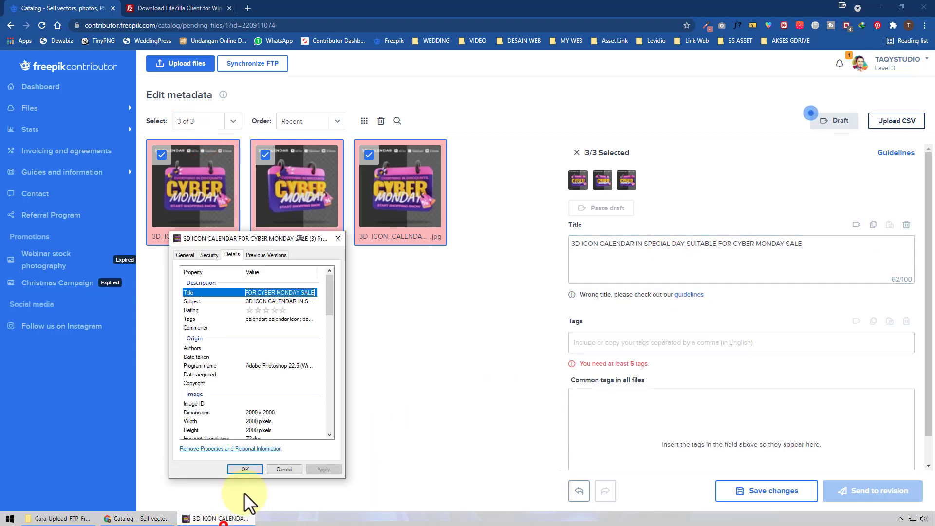
click(288, 319)
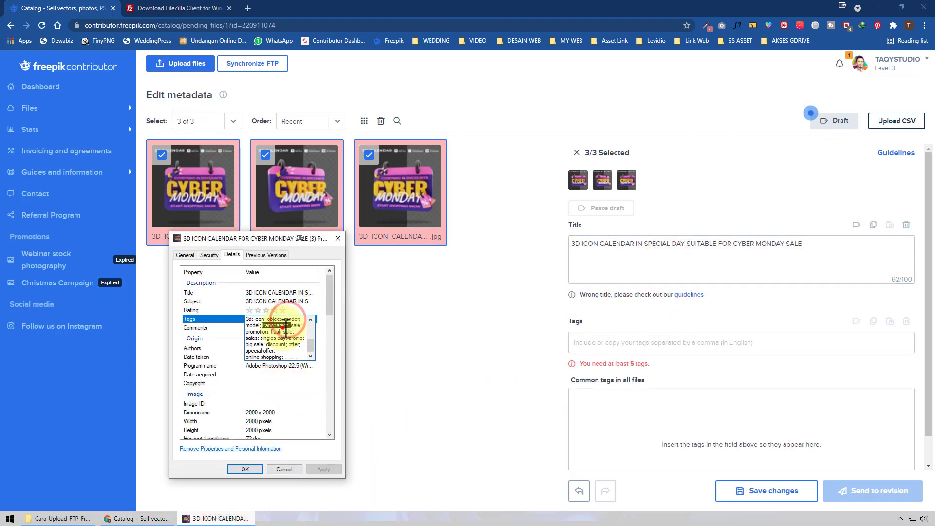
key(ctrl+a)
right_click(285, 331)
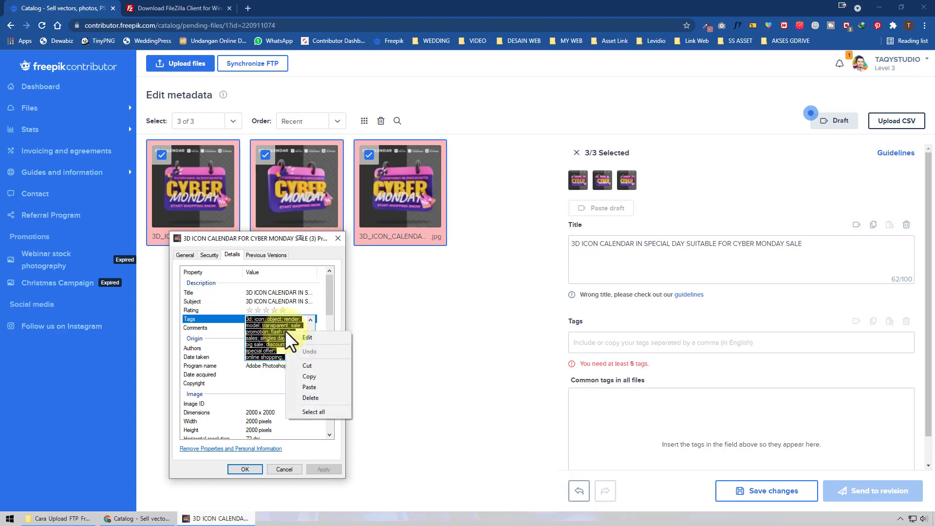
click(306, 375)
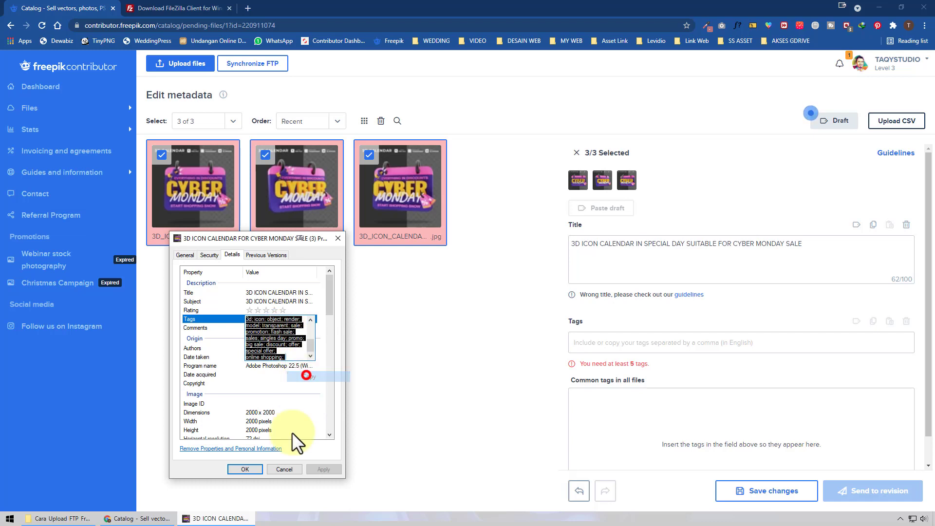
click(292, 468)
- Try to add the copied semicolon-separated tags to the selected calendar items, and clear the tags again
click(623, 336)
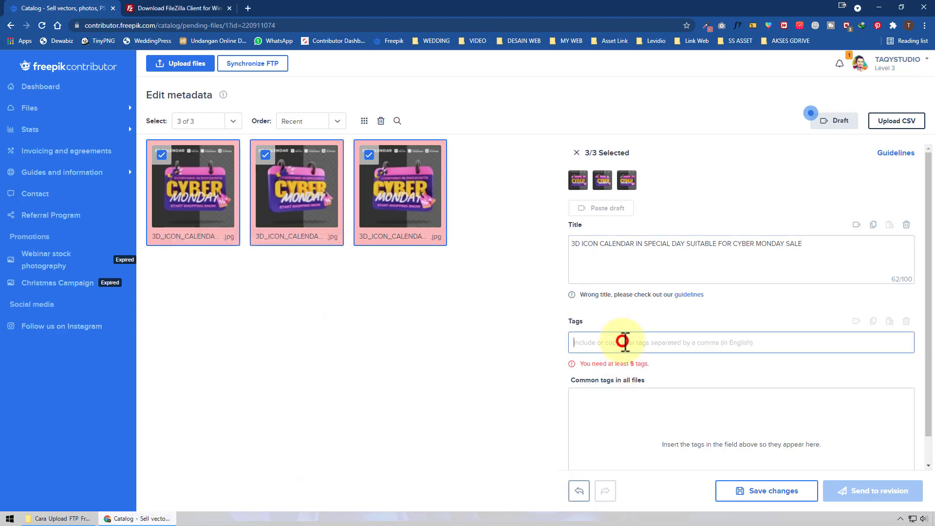
key(ctrl+v)
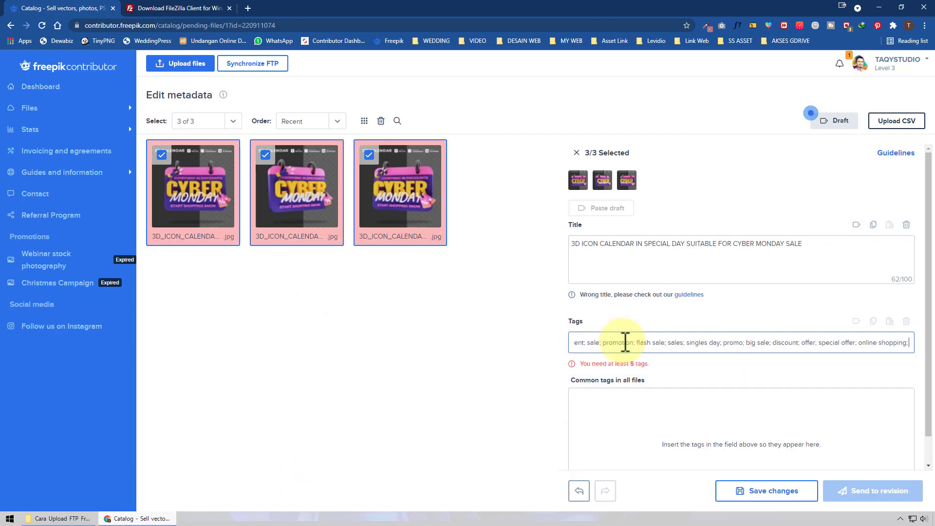
key(Return)
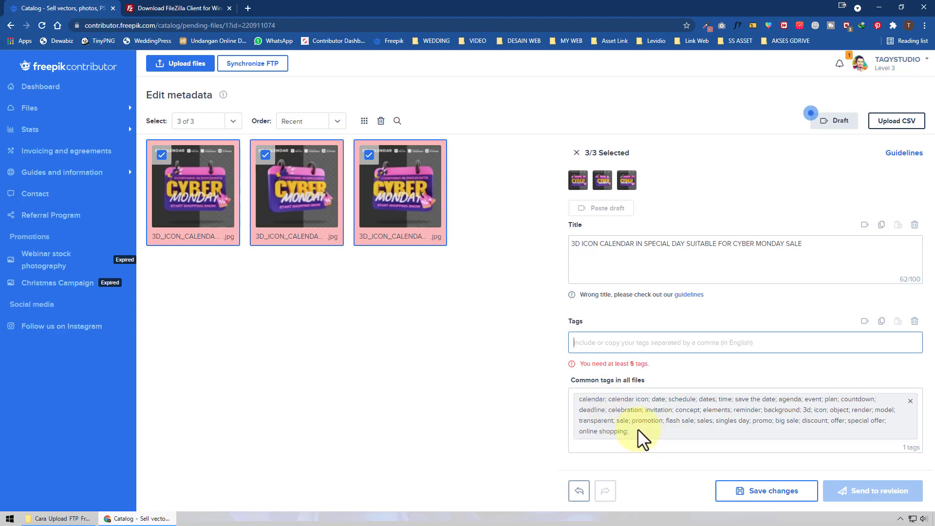
click(910, 402)
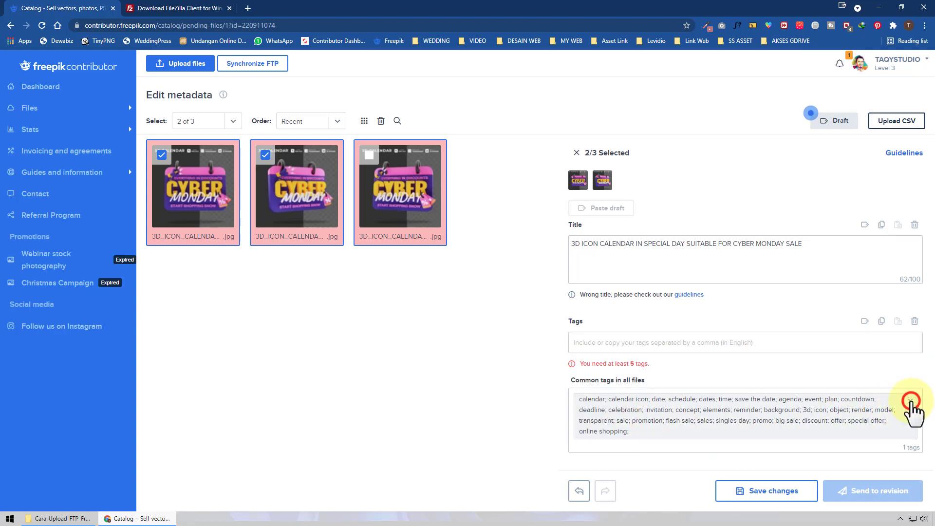
click(916, 322)
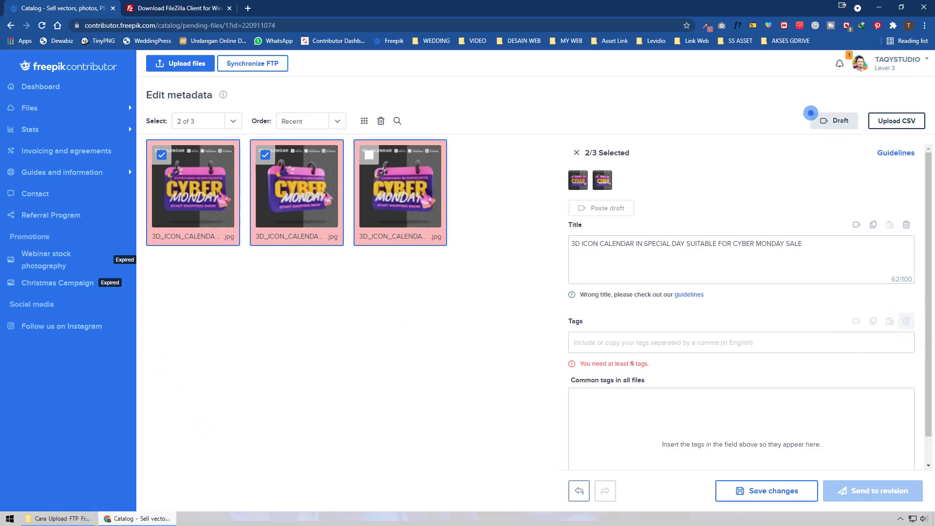
- Open Notepad and paste the copied tag list into the empty document
click(10, 517)
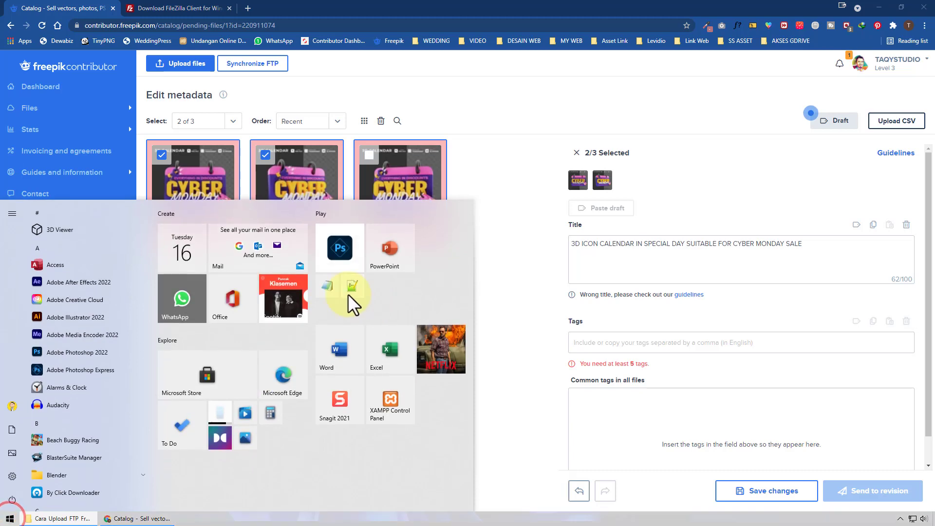
click(325, 290)
click(595, 241)
key(ctrl+v)
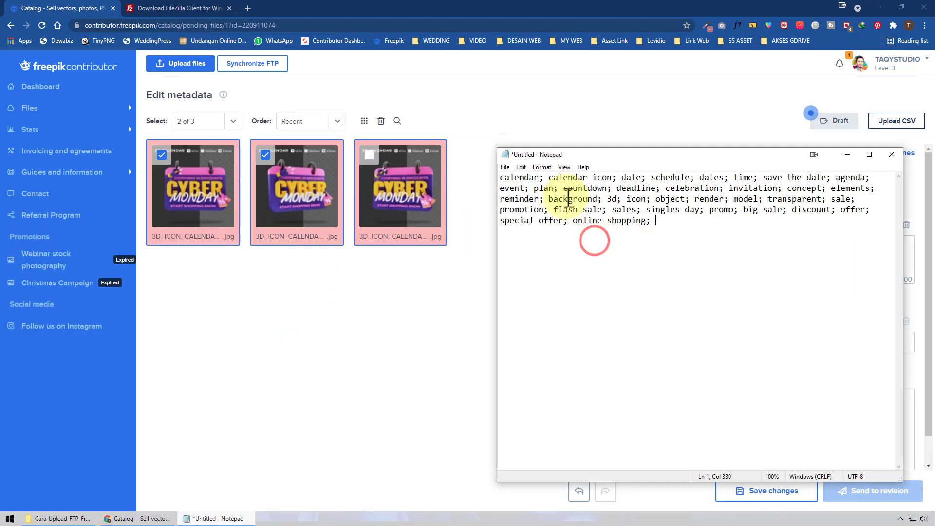
- Replace every semicolon in the Notepad tag list with a comma
key(ctrl+a)
click(527, 168)
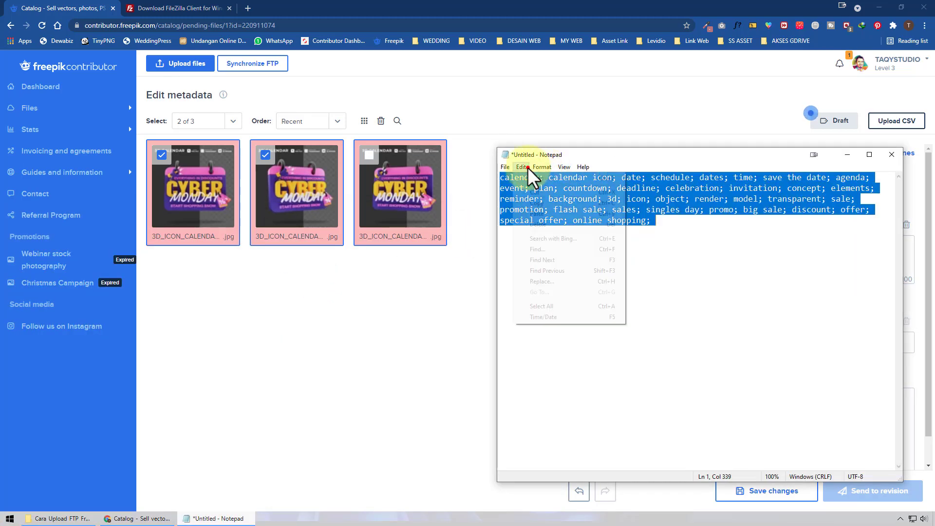
click(543, 282)
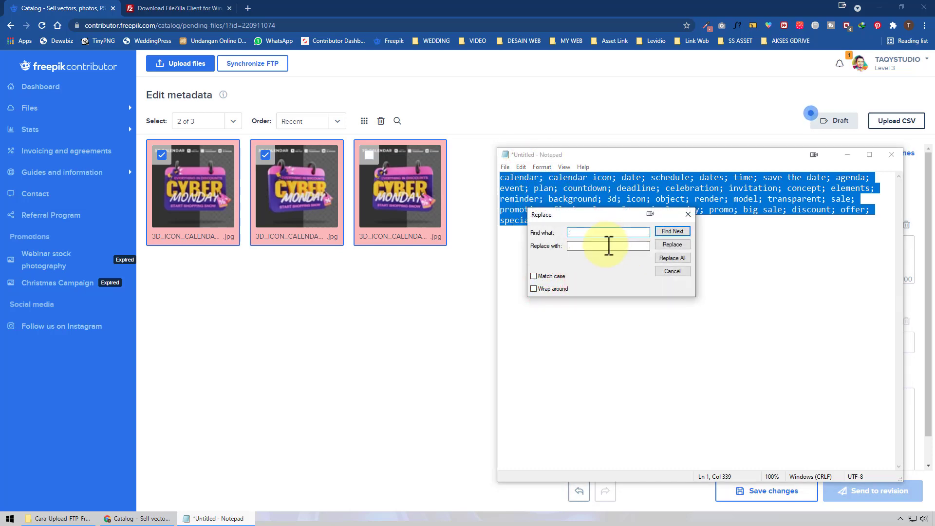
text(;)
click(604, 246)
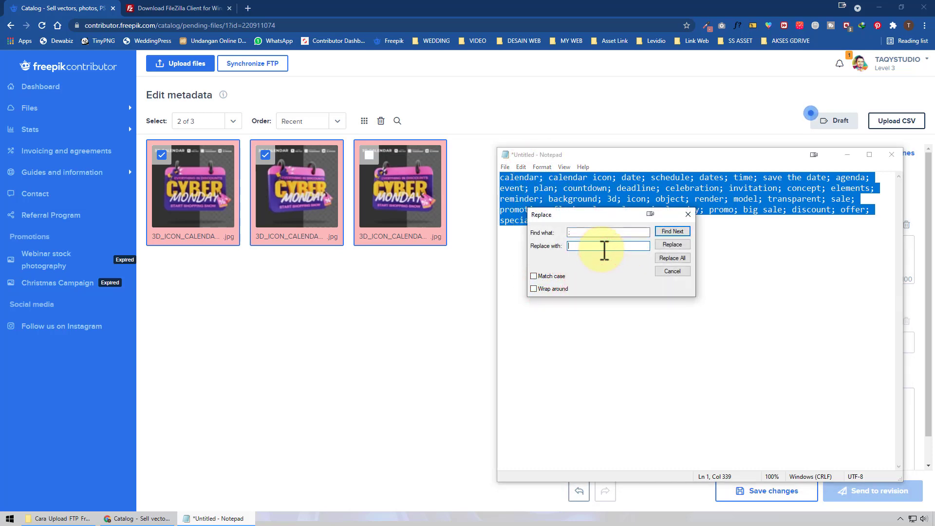
text(,)
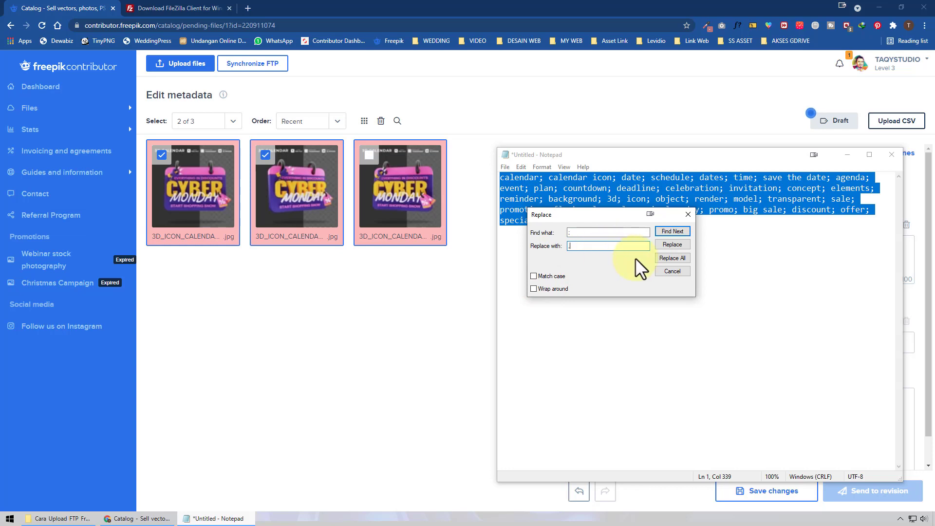
click(681, 258)
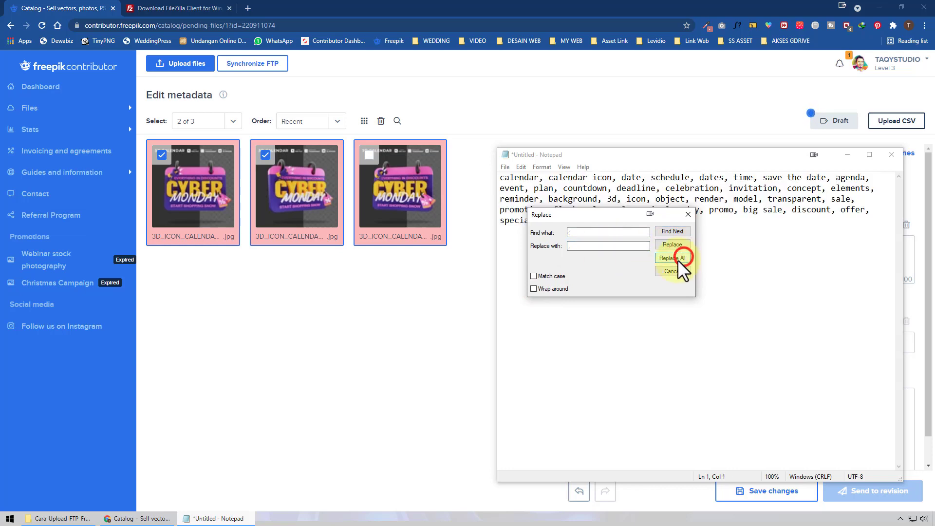
click(687, 214)
- Copy the whole comma-separated list, switch back to Freepik, and add it as tags to the two selected calendar items
click(709, 232)
key(ctrl+a)
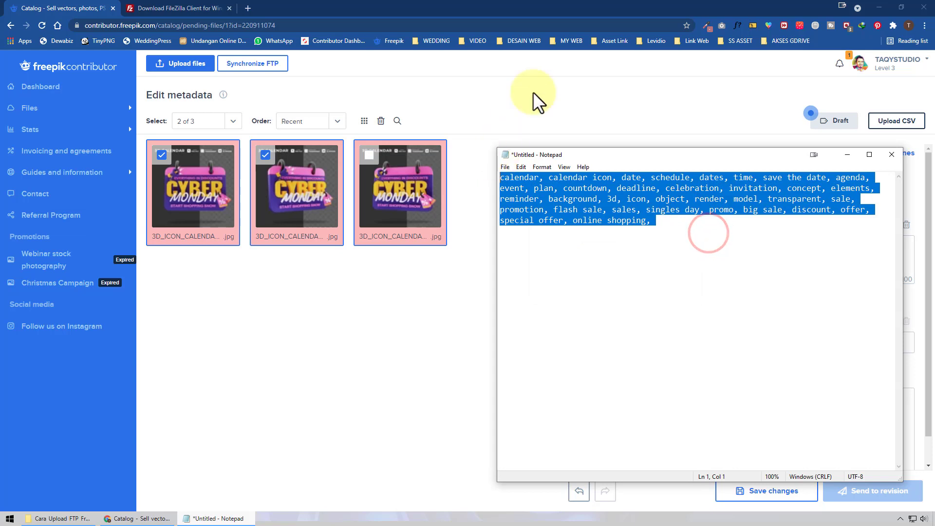
click(585, 4)
click(624, 343)
key(ctrl+v)
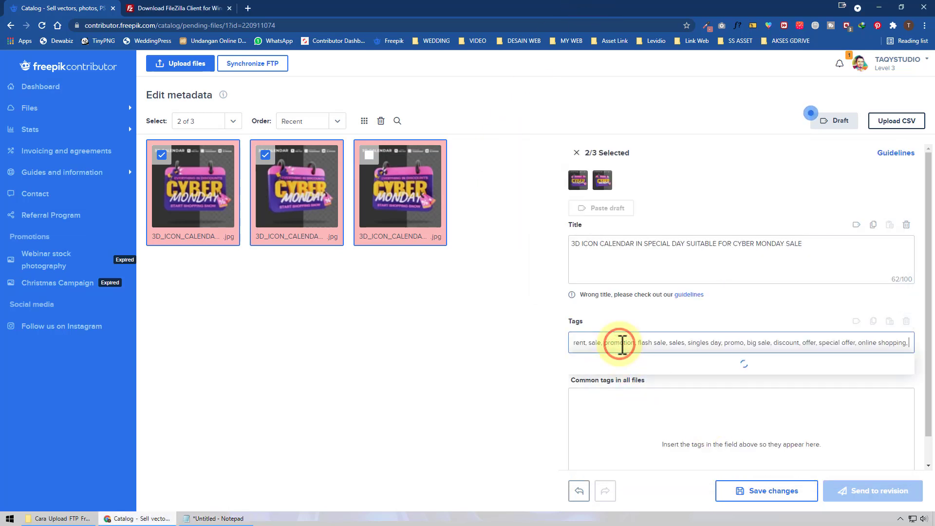
key(Return)
scroll(693, 382, down, 1)
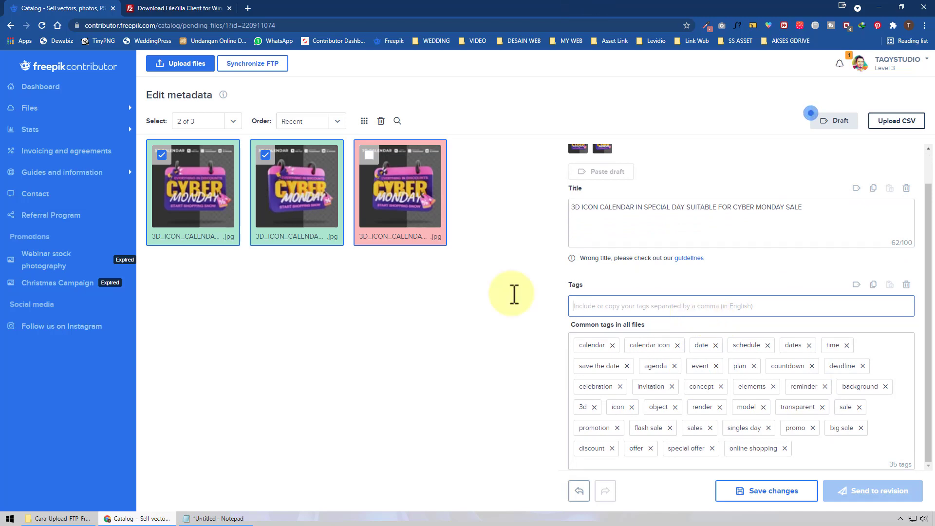
- Add the third calendar item to the selection, apply the copied tags to all three items, and save the changes
click(369, 155)
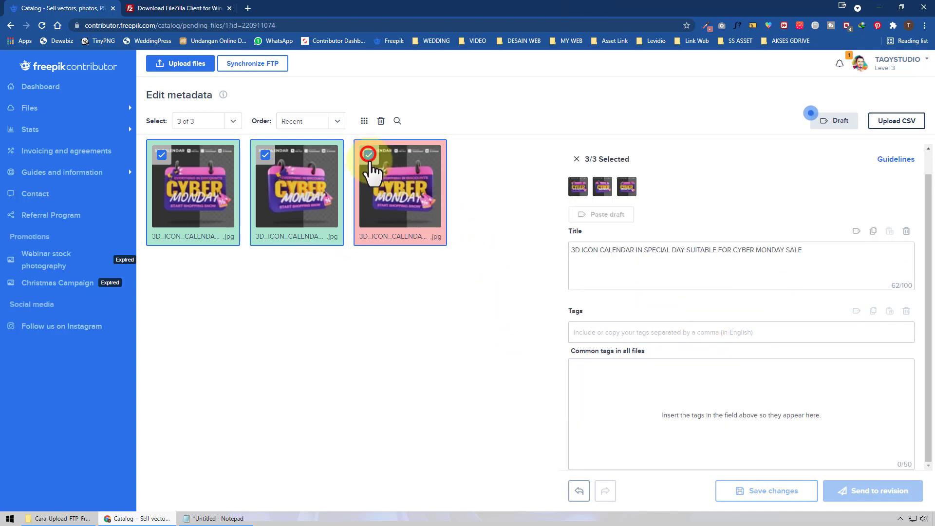
click(637, 336)
key(ctrl+v)
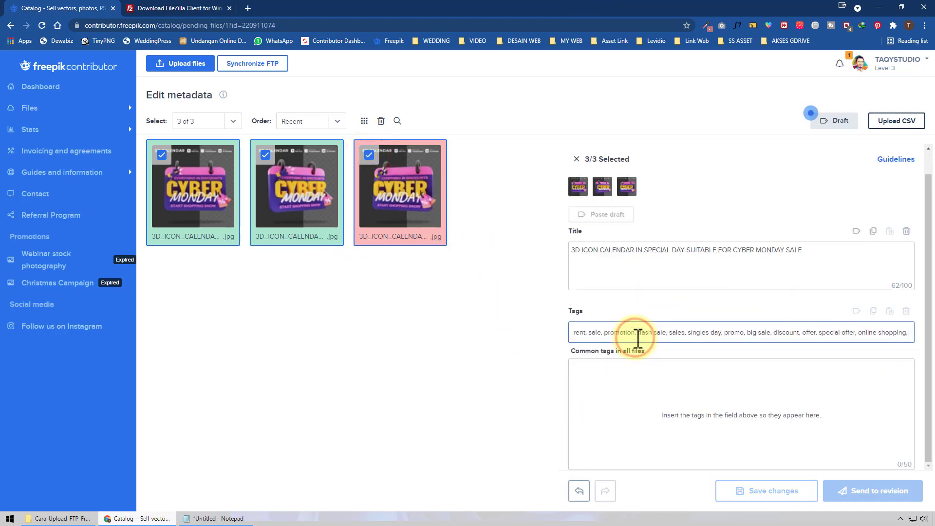
key(Return)
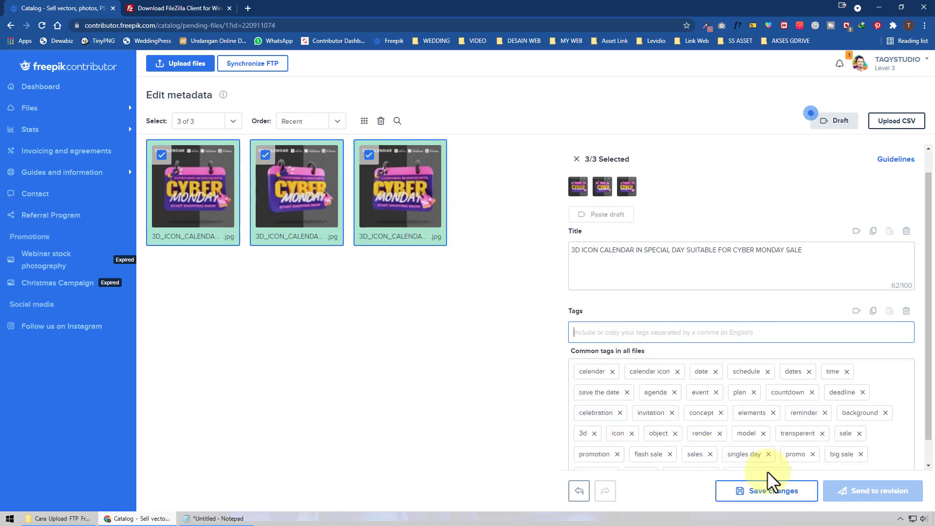
click(786, 499)
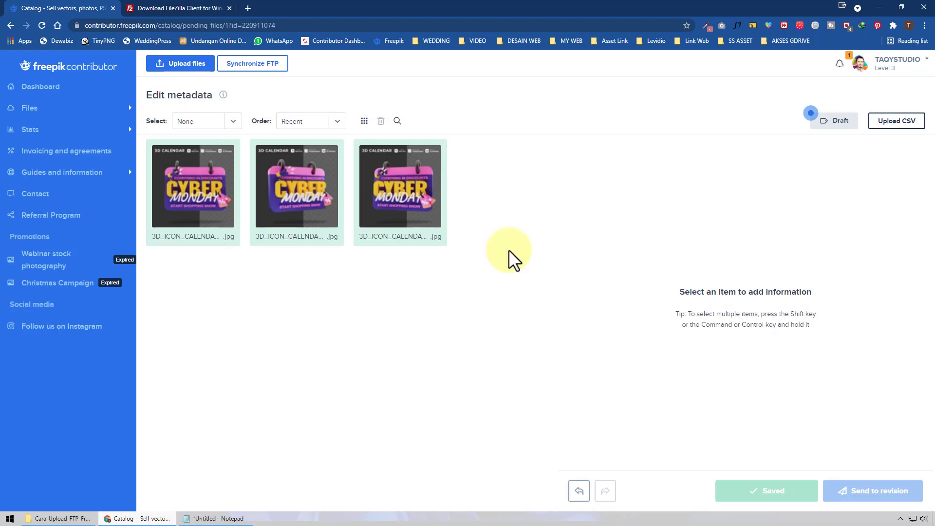
- Open the list of files not yet submitted, review the calendar PSD files, and select all of them
click(70, 92)
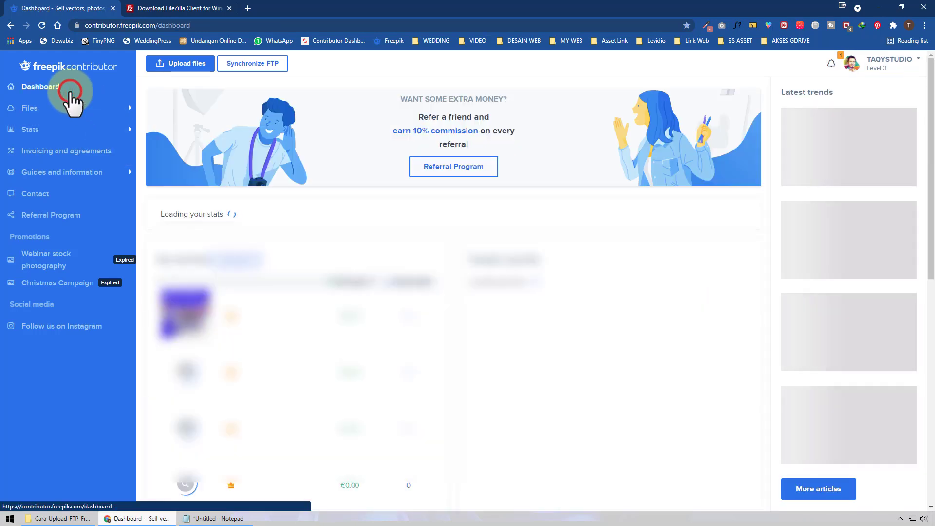
click(36, 107)
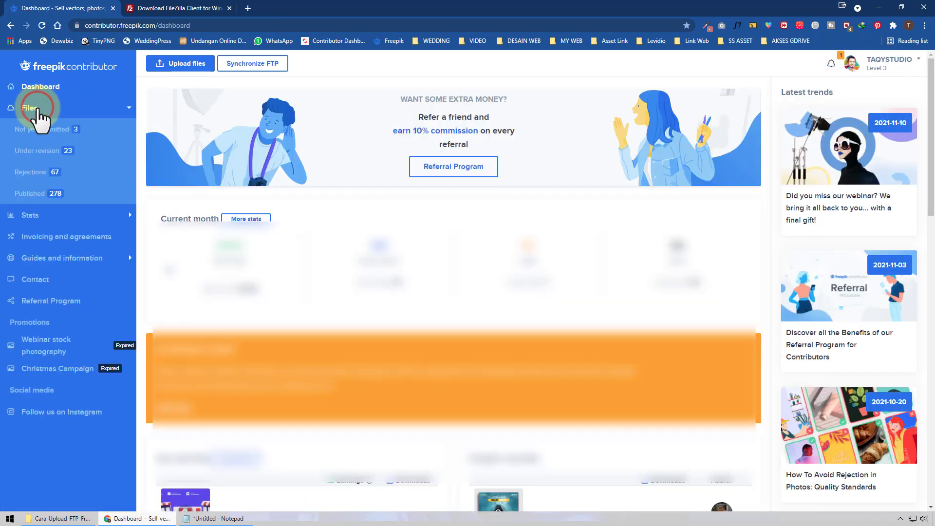
click(31, 129)
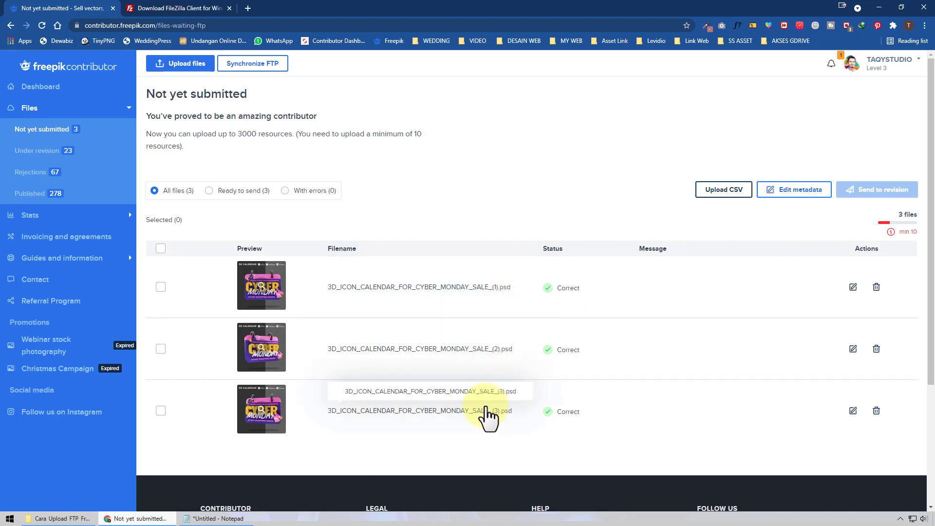
mouse_move(261, 370)
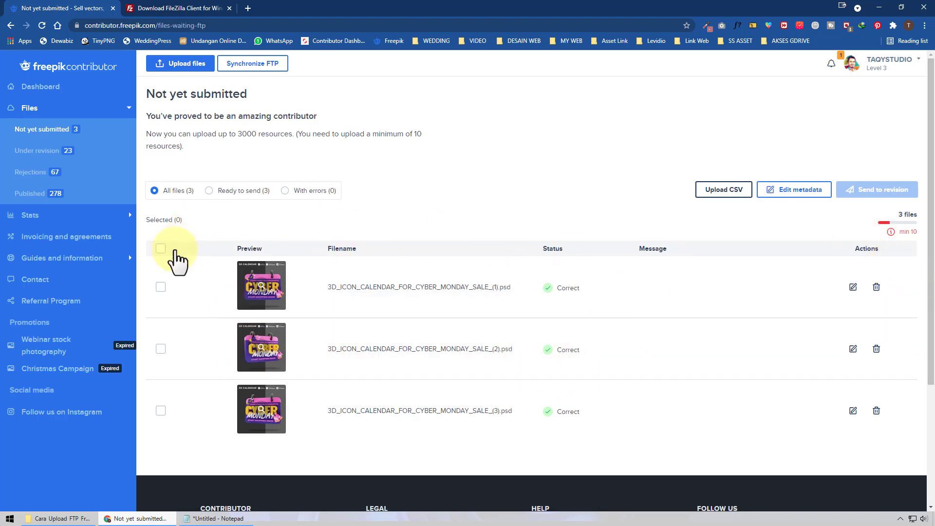
click(162, 249)
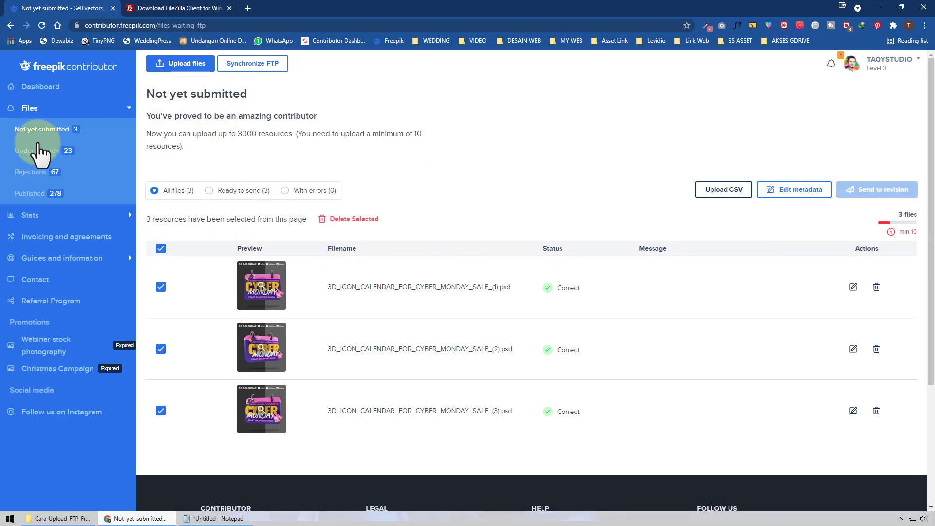
- Examine the list of files under revision and the list of rejected files with their rejection reasons
click(39, 159)
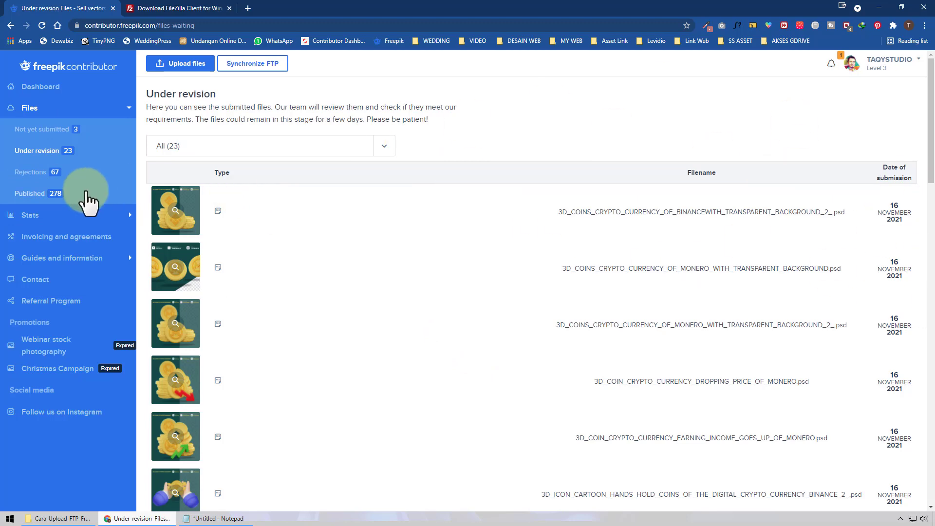
click(30, 173)
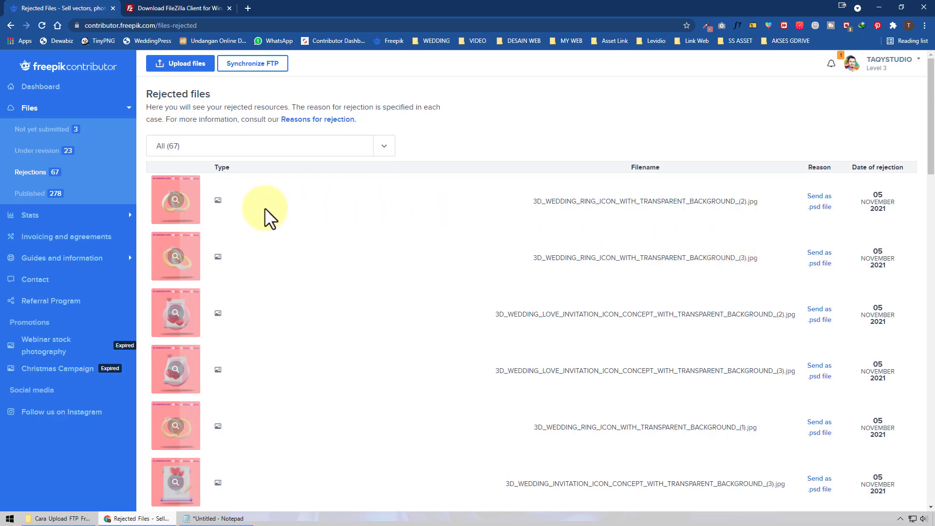
mouse_move(182, 218)
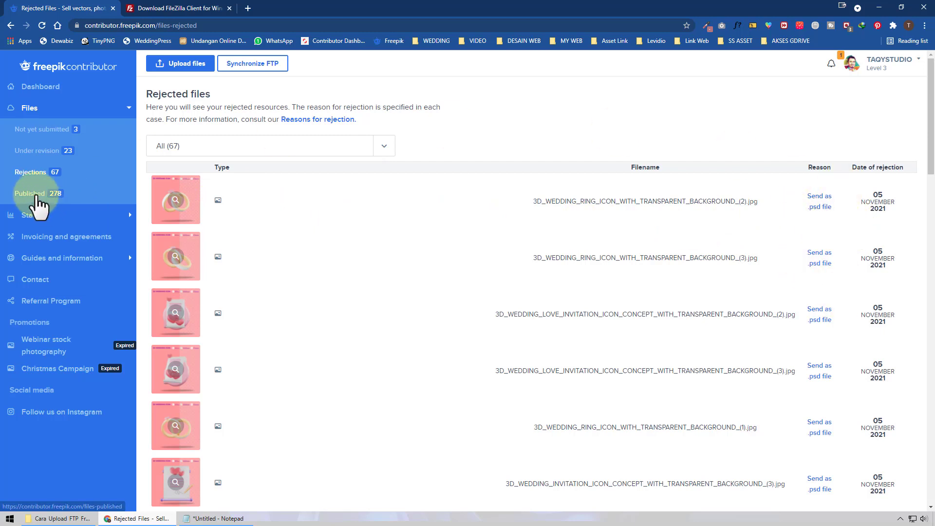
- Sort the published files by most downloads and open the page of the 11.11 shopping day sale calendar icon
click(39, 200)
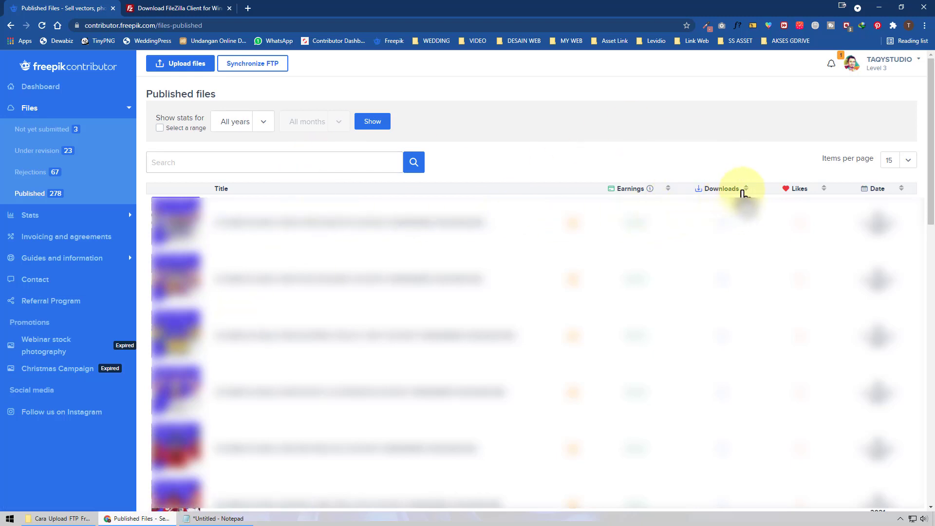
click(746, 189)
click(745, 190)
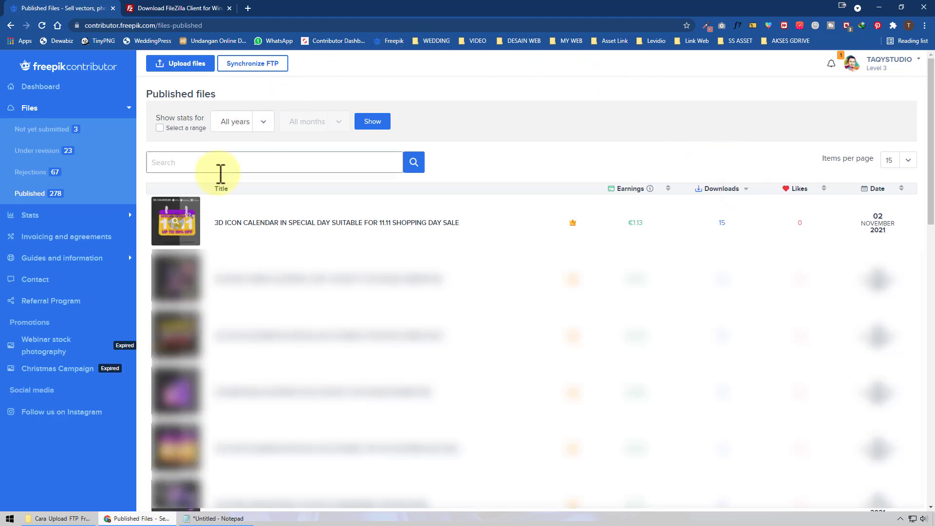
mouse_move(188, 238)
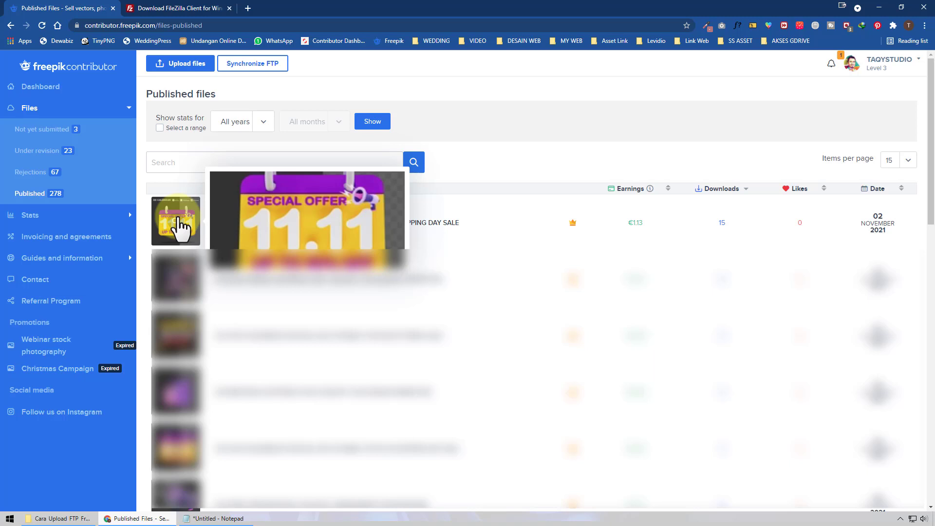
click(178, 218)
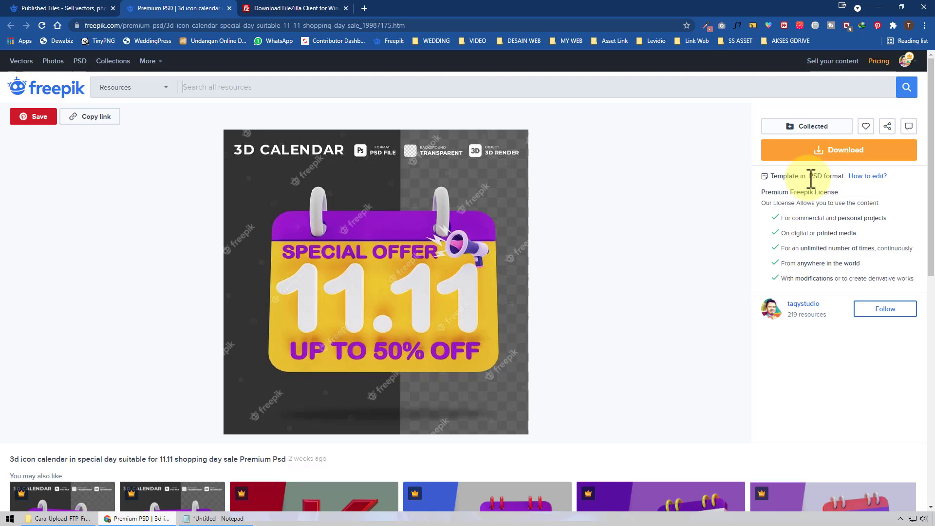
- Switch to the Cara Upload FTP Freepik folder in File Explorer and open the JPG 3D ICON CALENDAR FOR CYBER MONDAY SALE (1)
click(58, 518)
click(315, 309)
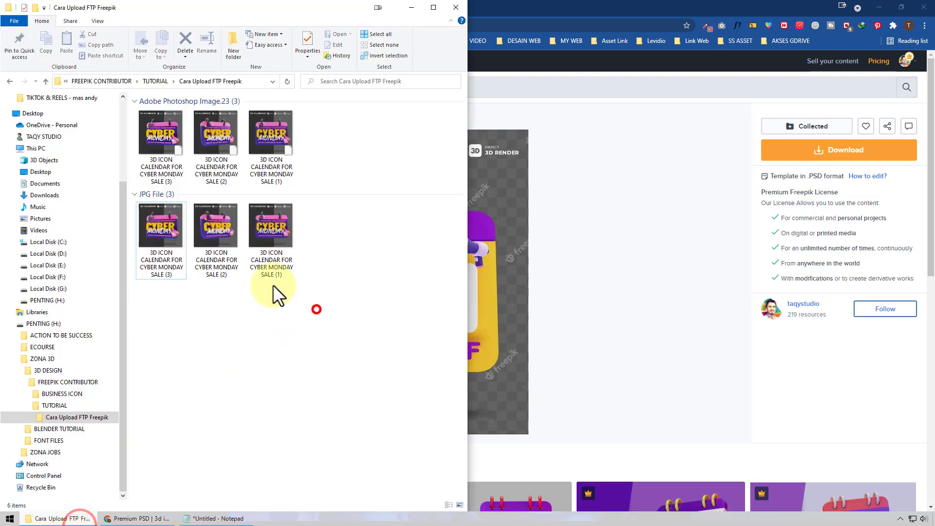
click(264, 245)
double_click(264, 244)
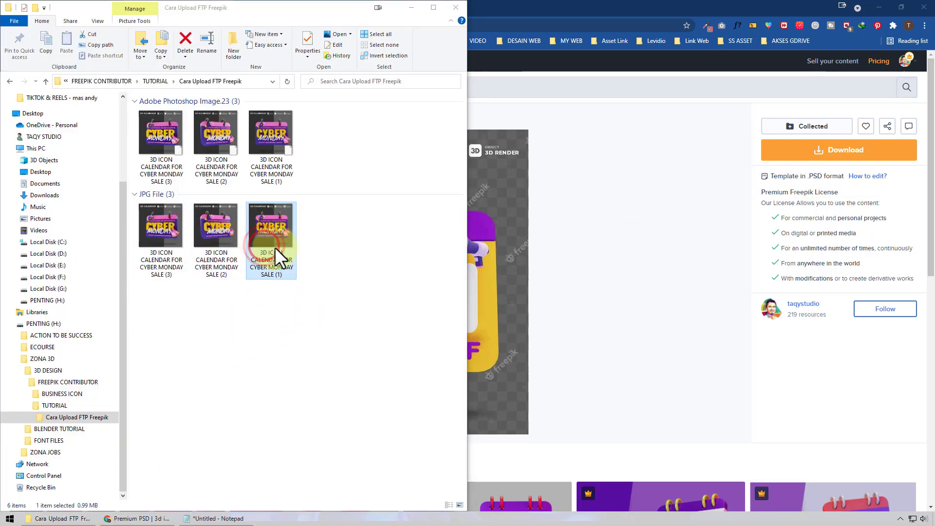